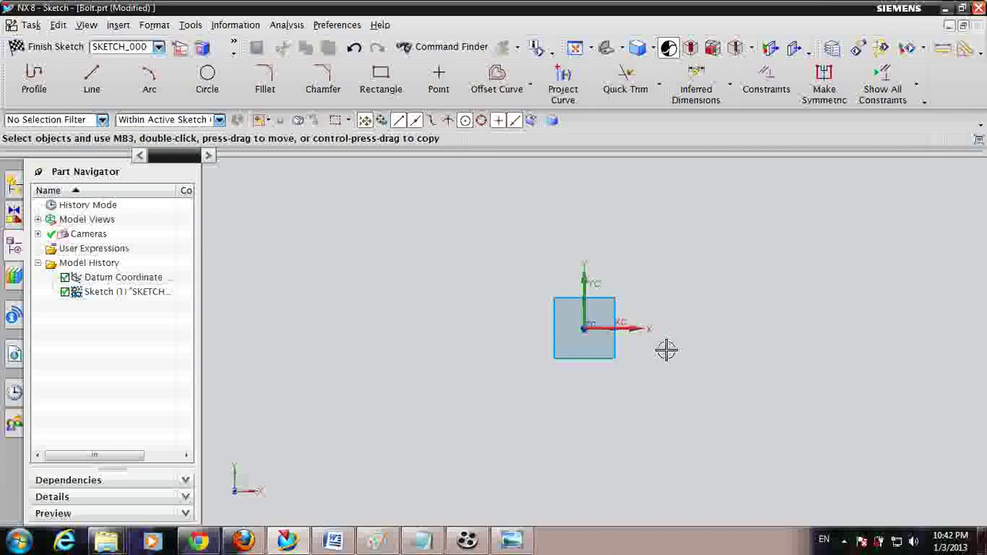
# Step: Draw a six-sided polygon centred on the origin with a 33.75 mm side length and 0° rotation, placing its length dimension outside the hexagon
pyautogui.press('p')
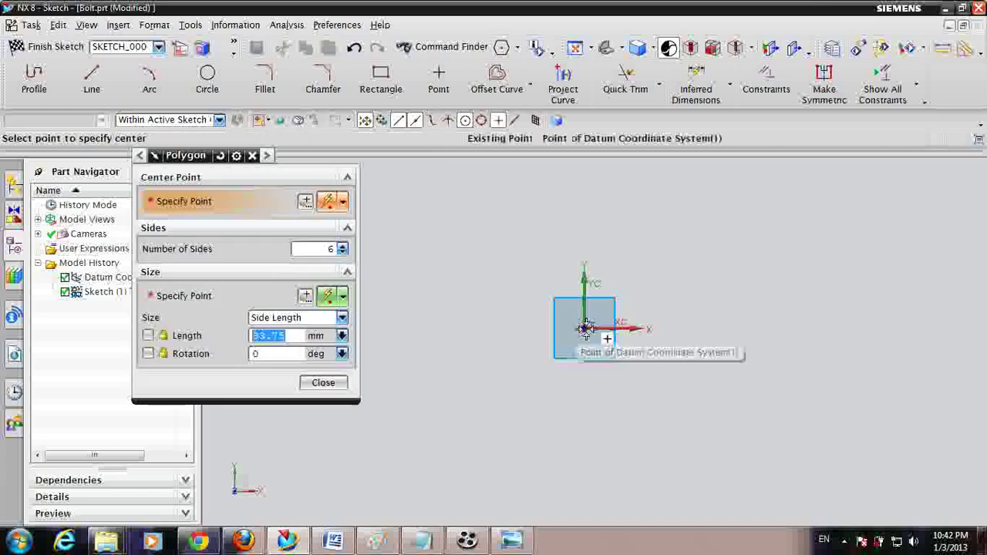
pyautogui.click(583, 329)
pyautogui.moveTo(296, 340); pyautogui.dragTo(209, 341)
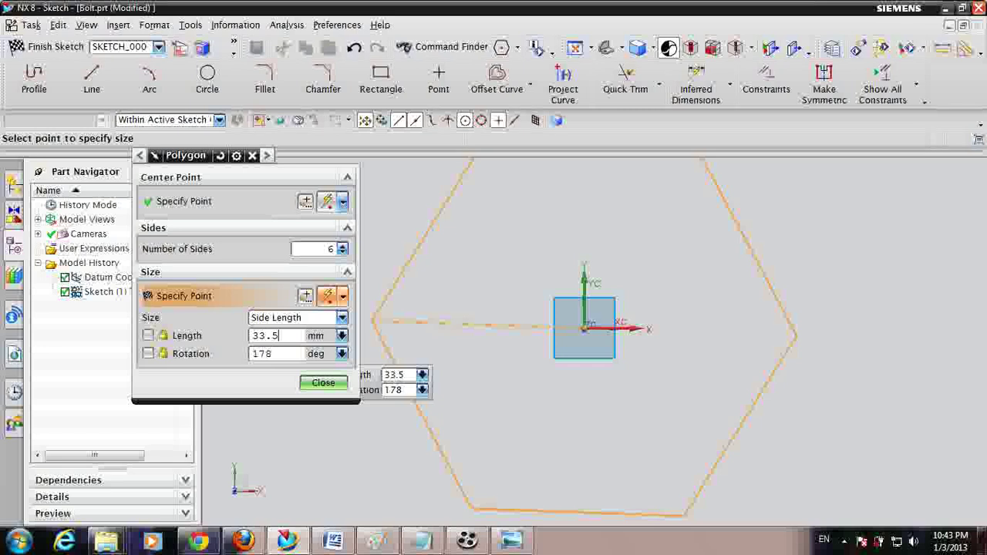
pyautogui.press('Tab')
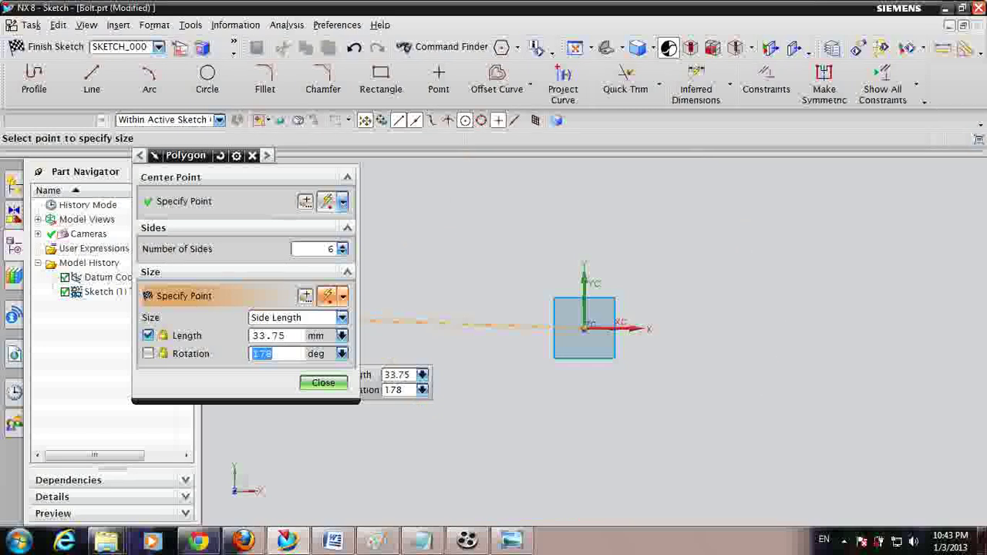
pyautogui.write('0')
pyautogui.press('Return')
pyautogui.press('Escape')
pyautogui.scroll(-4, 461, 331)
pyautogui.scroll(-7, 530, 332)
pyautogui.scroll(1, 509, 316)
pyautogui.moveTo(617, 284); pyautogui.dragTo(700, 242)
# Step: Draw a circle centred on the origin inside the hexagon and set its diameter to 36 mm
pyautogui.press('o')
pyautogui.click(528, 333)
pyautogui.click(433, 285)
pyautogui.press('Escape')
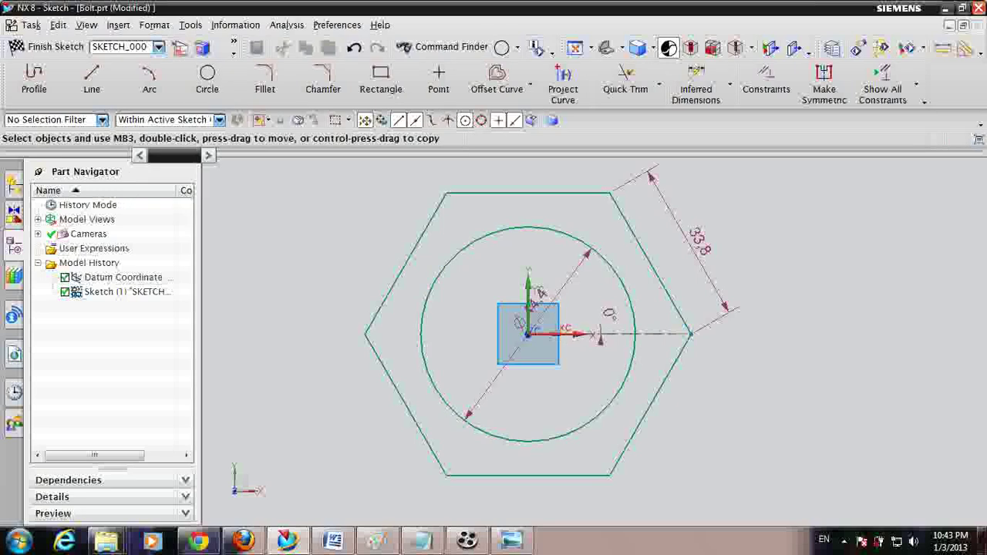
pyautogui.moveTo(535, 296); pyautogui.dragTo(713, 423)
pyautogui.doubleClick(709, 422)
pyautogui.write('36')
pyautogui.press('Return')
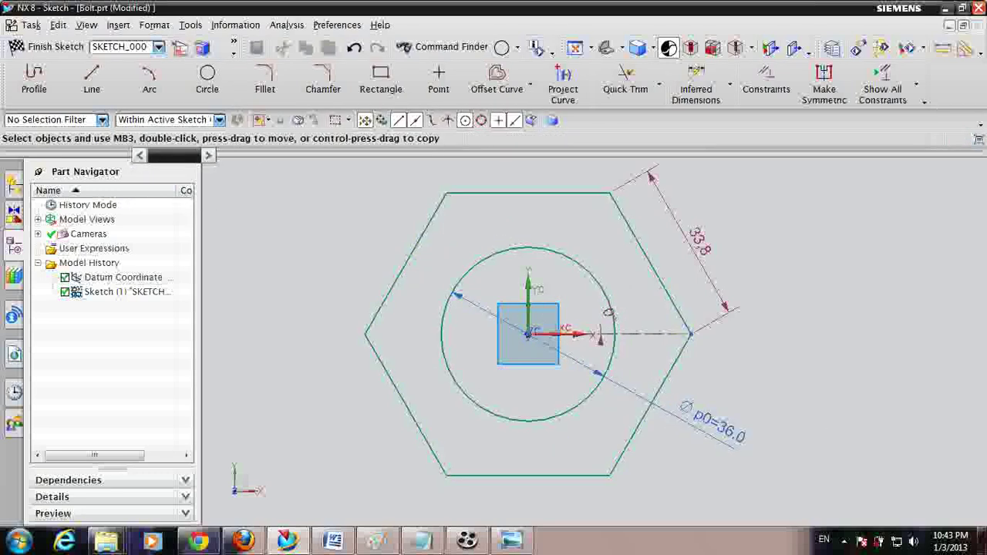
# Step: Draw an origin-centred circle tangent to the hexagon's sides, convert it to reference, and finish the sketch
pyautogui.press('o')
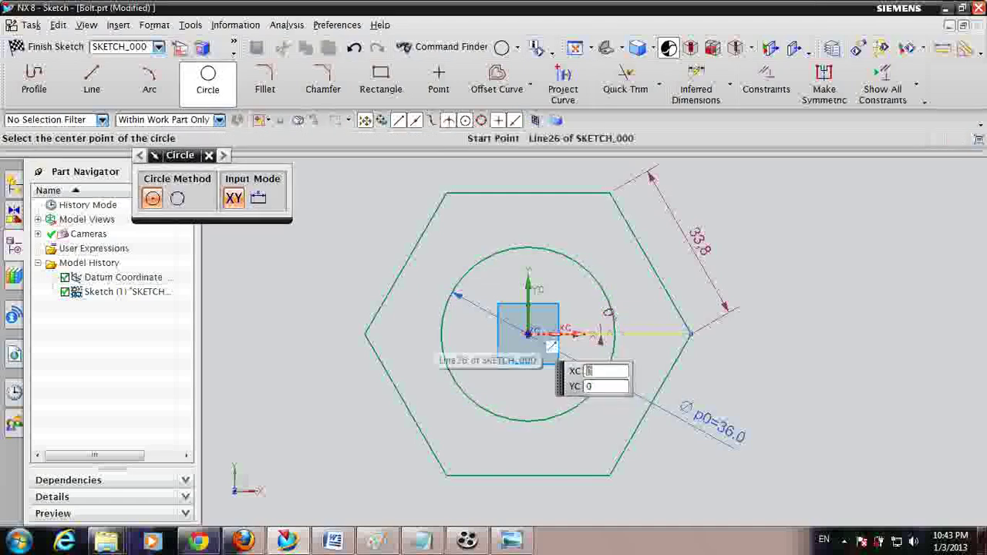
pyautogui.click(529, 334)
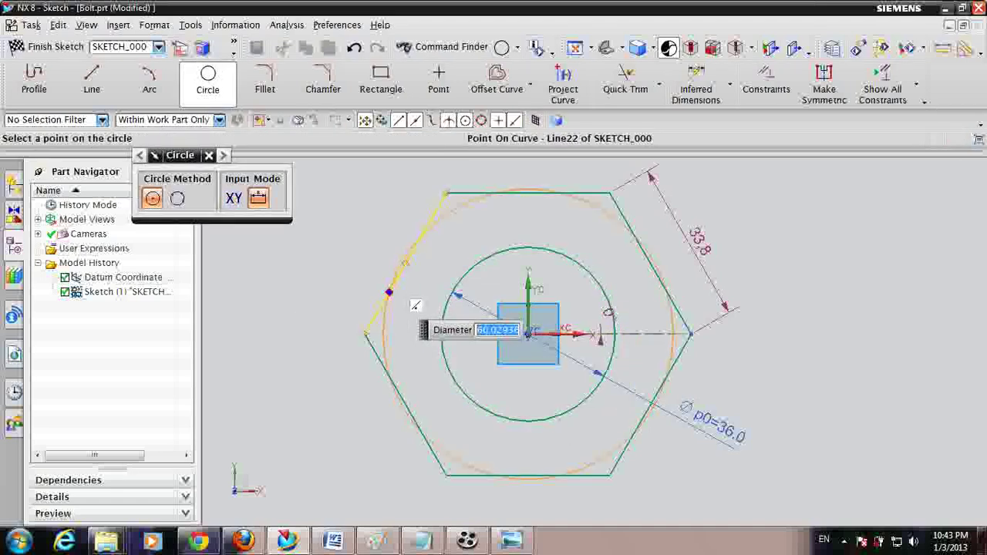
pyautogui.click(402, 262)
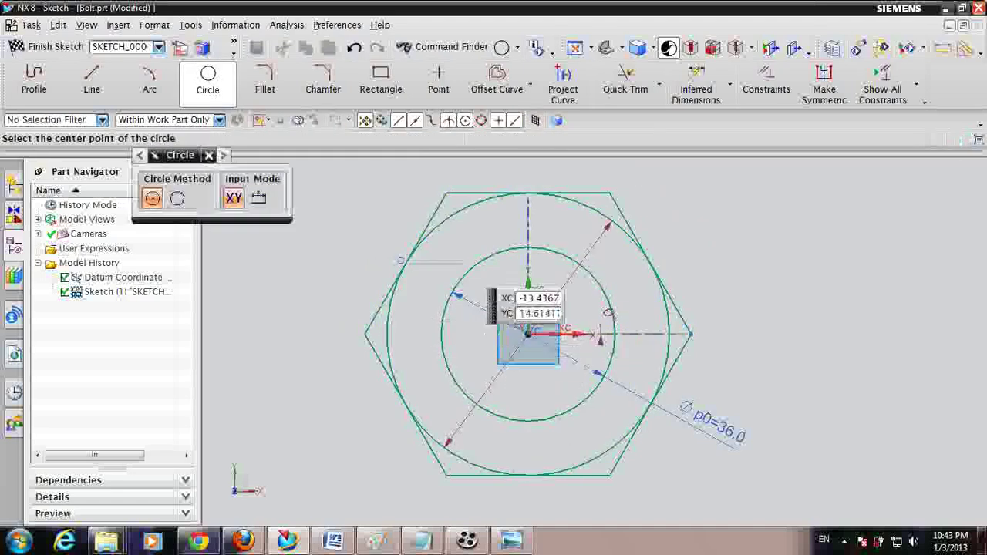
pyautogui.press('Escape')
pyautogui.rightClick(450, 224)
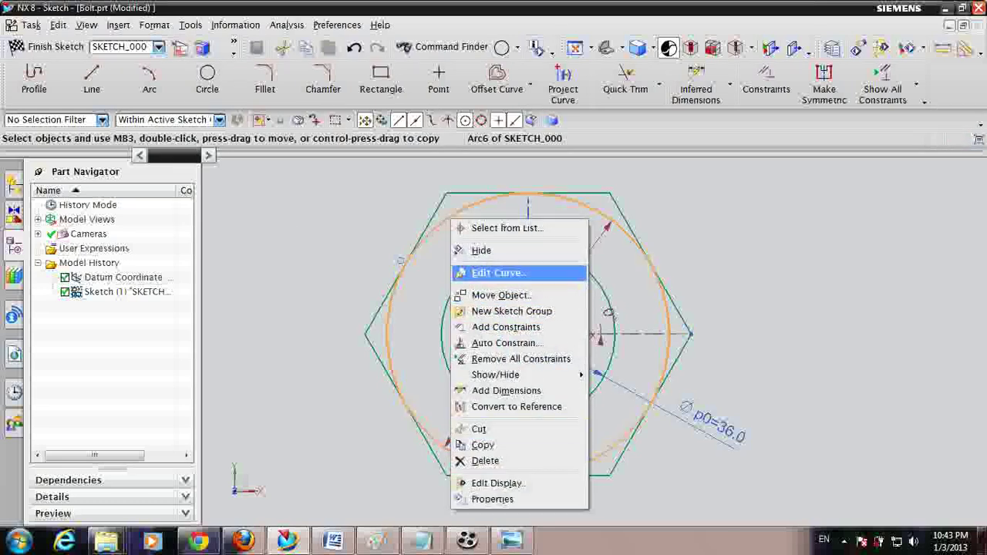
pyautogui.click(516, 407)
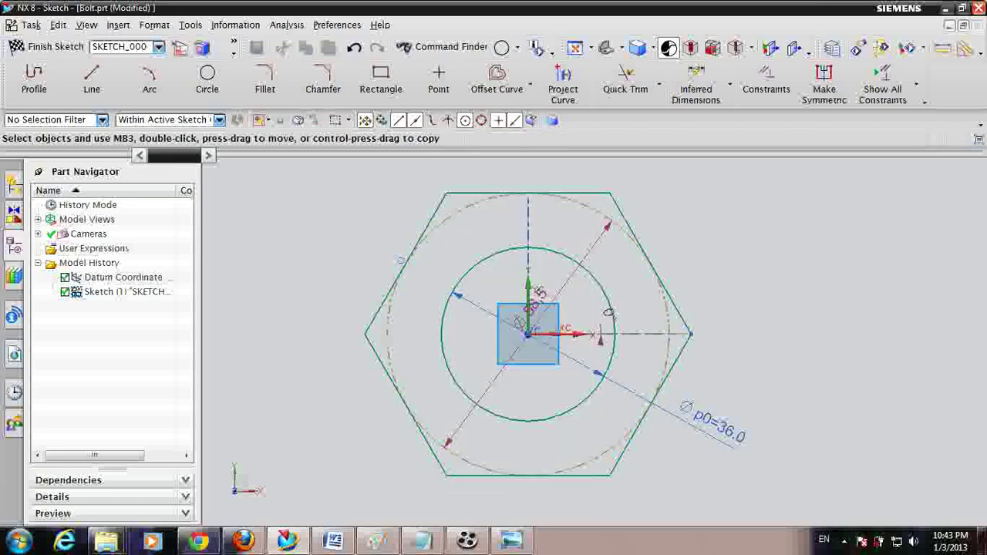
pyautogui.click(46, 46)
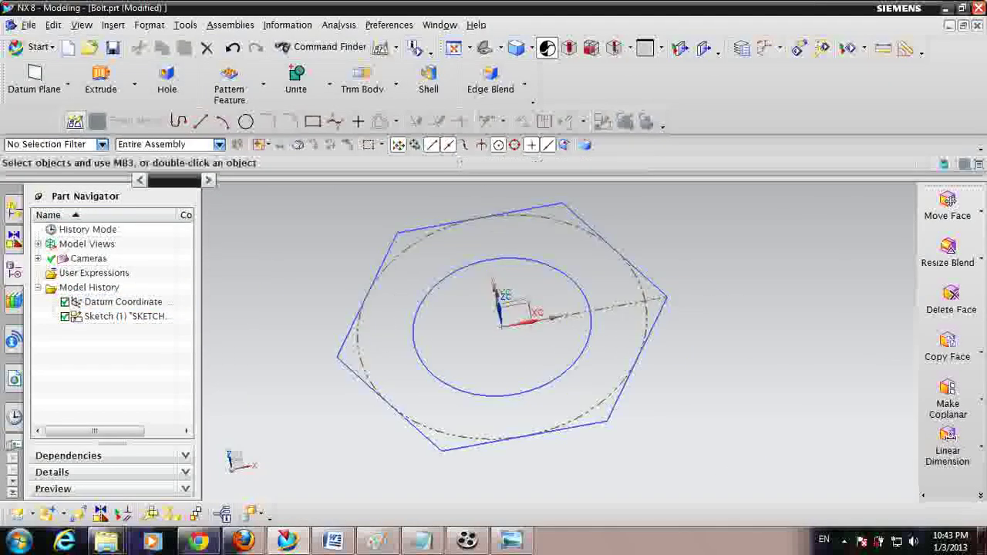
# Step: Create a new sketch on the XZ datum plane, perpendicular to the hexagon sketch
pyautogui.click(75, 121)
pyautogui.moveTo(499, 292); pyautogui.dragTo(556, 308, button='middle')
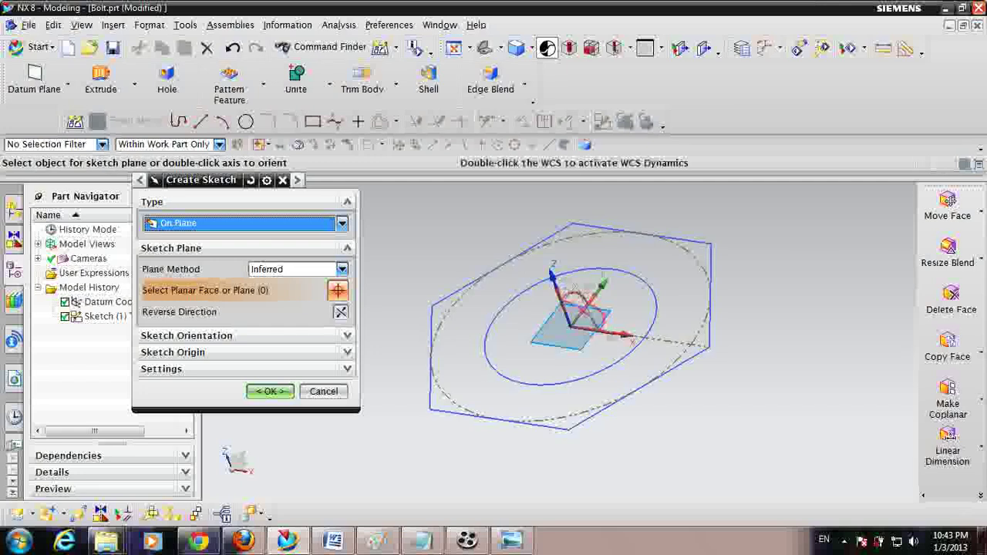
pyautogui.click(569, 330)
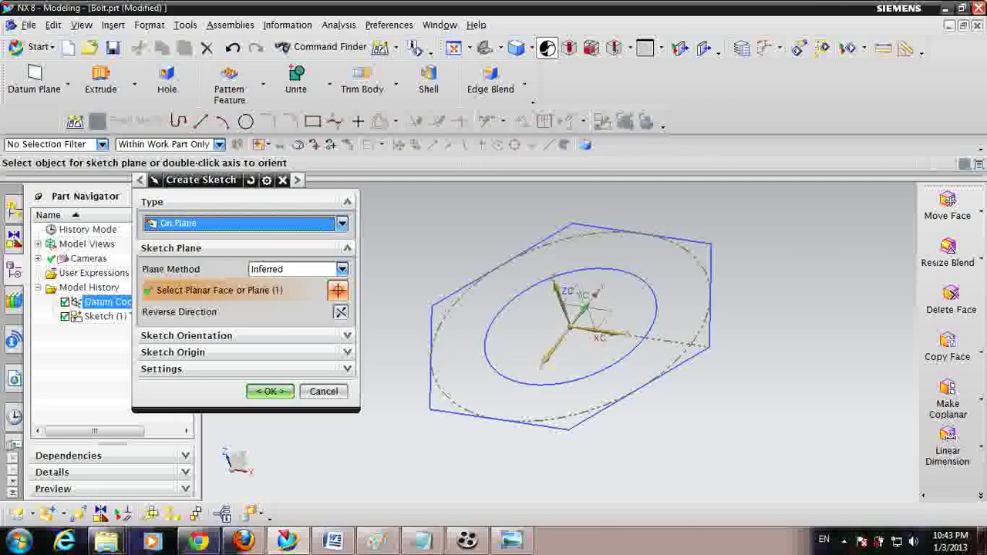
pyautogui.click(269, 392)
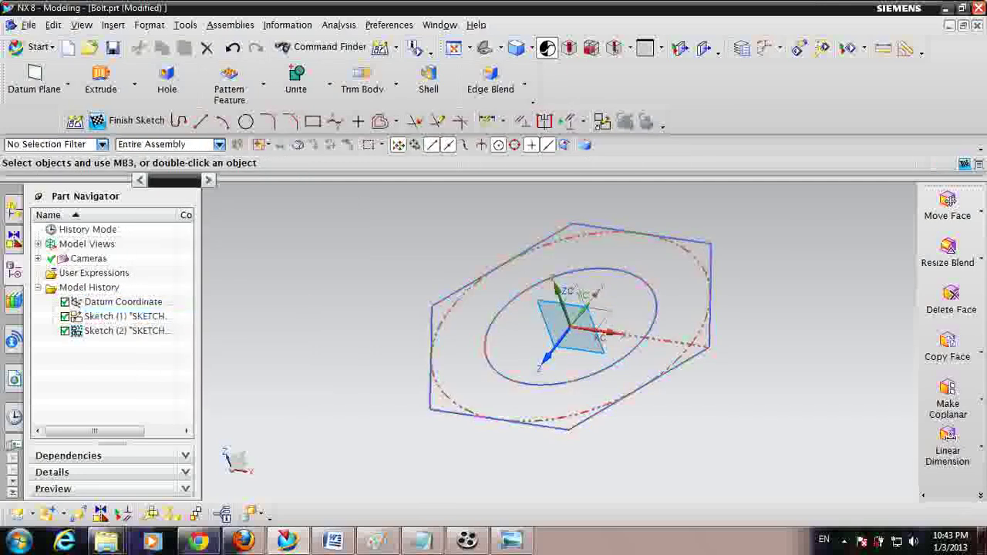
# Step: Draw a vertical line about 64 mm long upward from the origin
pyautogui.moveTo(540, 300); pyautogui.dragTo(582, 302, button='middle')
pyautogui.click(200, 121)
pyautogui.click(518, 321)
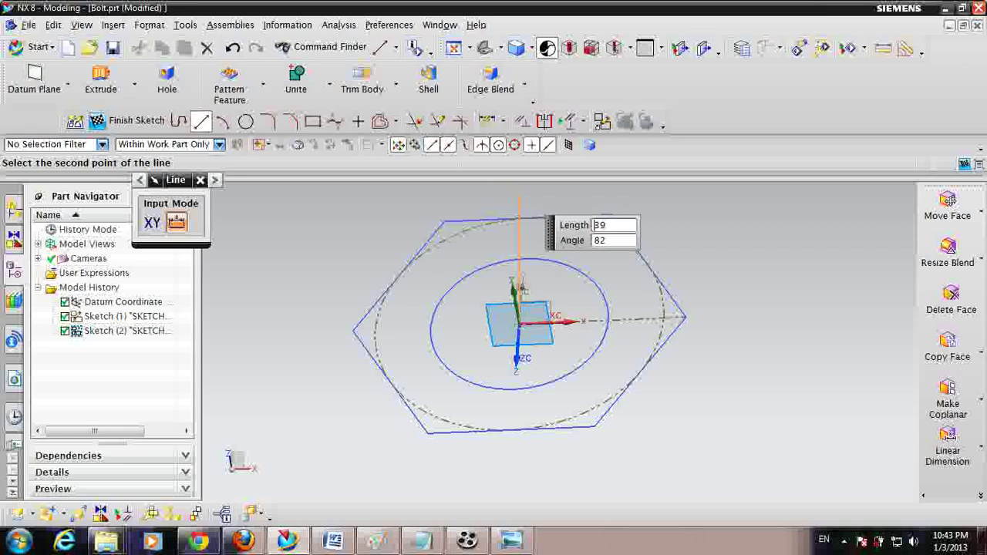
pyautogui.scroll(-3, 543, 285)
pyautogui.click(537, 255)
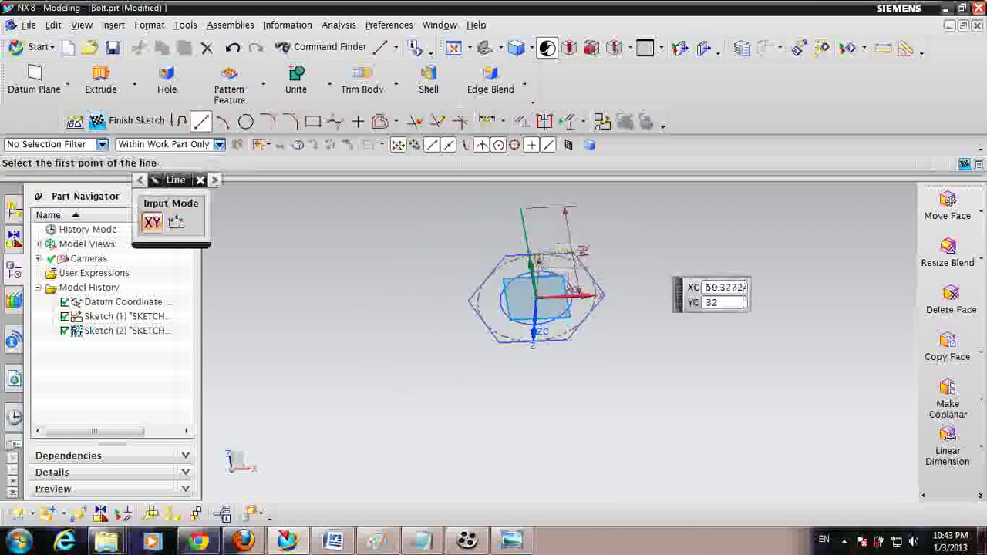
# Step: Draw two vertical lines, about 44 mm long from the reference circle's X-axis intersection and about 22 mm long from the hexagon's corner
pyautogui.scroll(3, 601, 285)
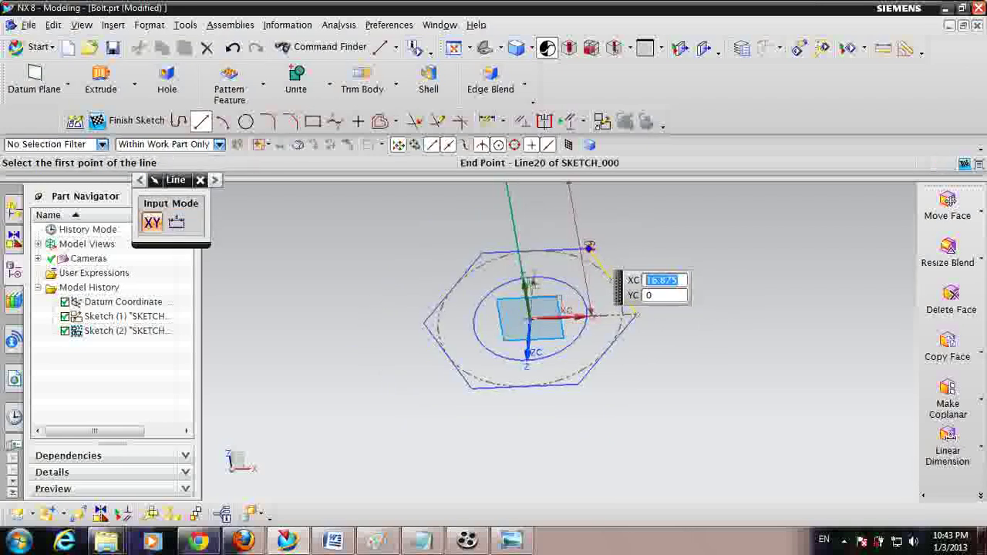
pyautogui.scroll(2, 586, 270)
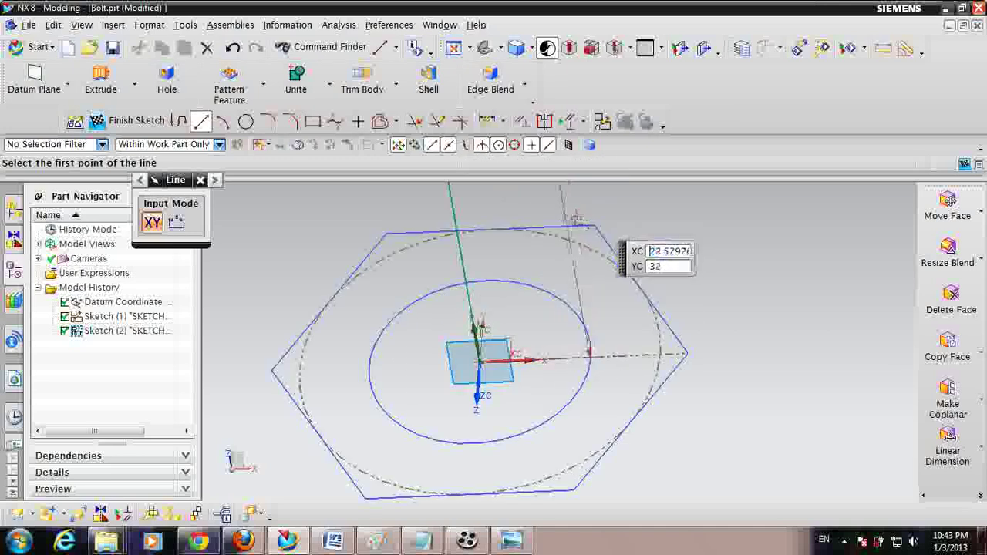
pyautogui.moveTo(589, 270)
pyautogui.mouseDown(button='middle')
pyautogui.moveTo(574, 313)
pyautogui.moveTo(558, 303)
pyautogui.moveTo(639, 329)
pyautogui.mouseUp(button='middle')
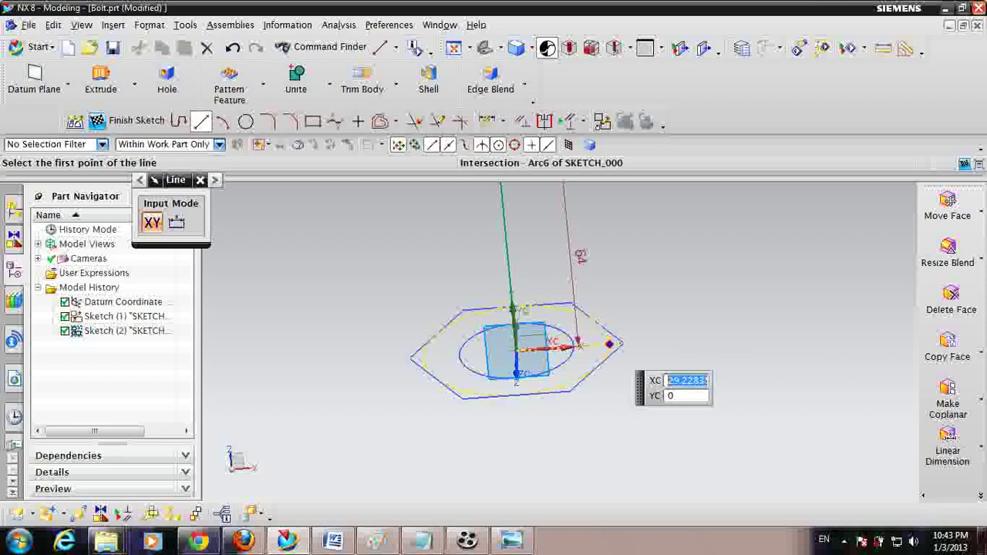
pyautogui.click(609, 344)
pyautogui.click(598, 222)
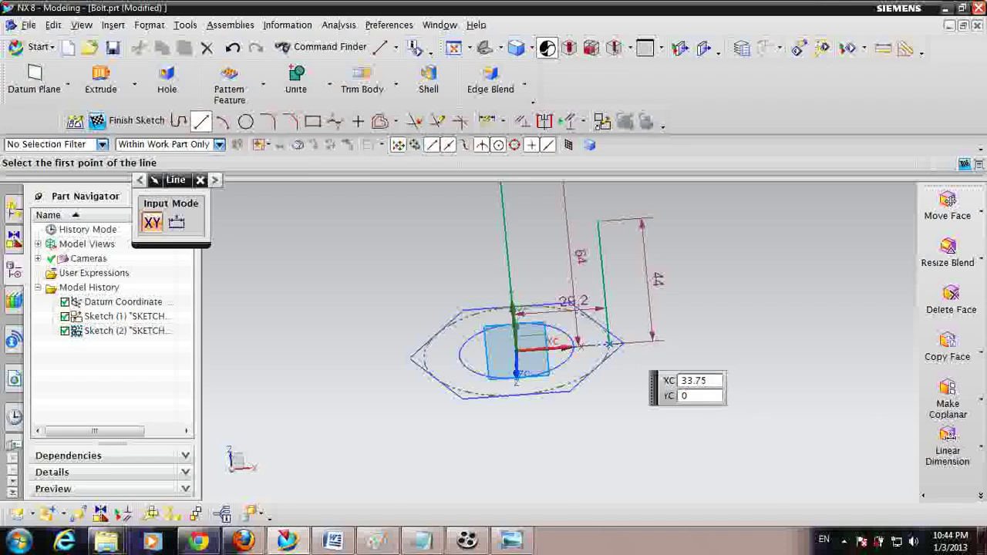
pyautogui.click(649, 347)
pyautogui.click(657, 279)
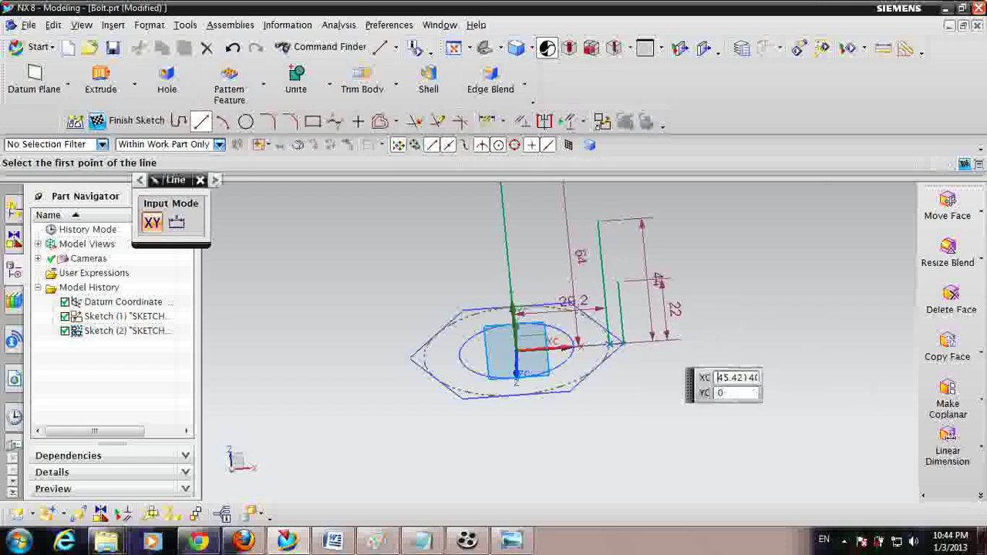
pyautogui.press('Escape')
# Step: Set the length of the vertical line at the origin to 36 mm and the one at the reference circle to 22.6 mm
pyautogui.moveTo(581, 257); pyautogui.dragTo(501, 263)
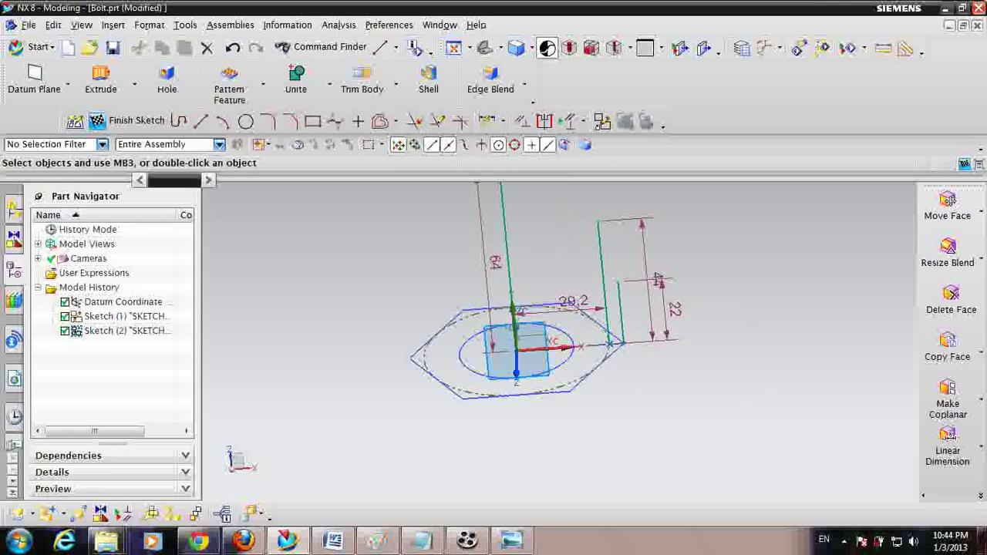
pyautogui.doubleClick(495, 264)
pyautogui.write('6')
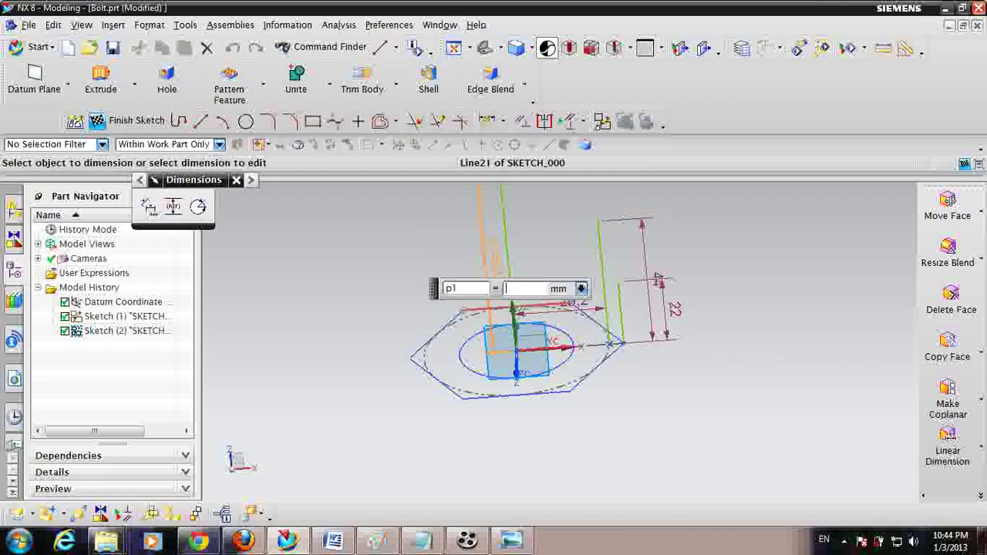
pyautogui.press('Return')
pyautogui.press('Escape')
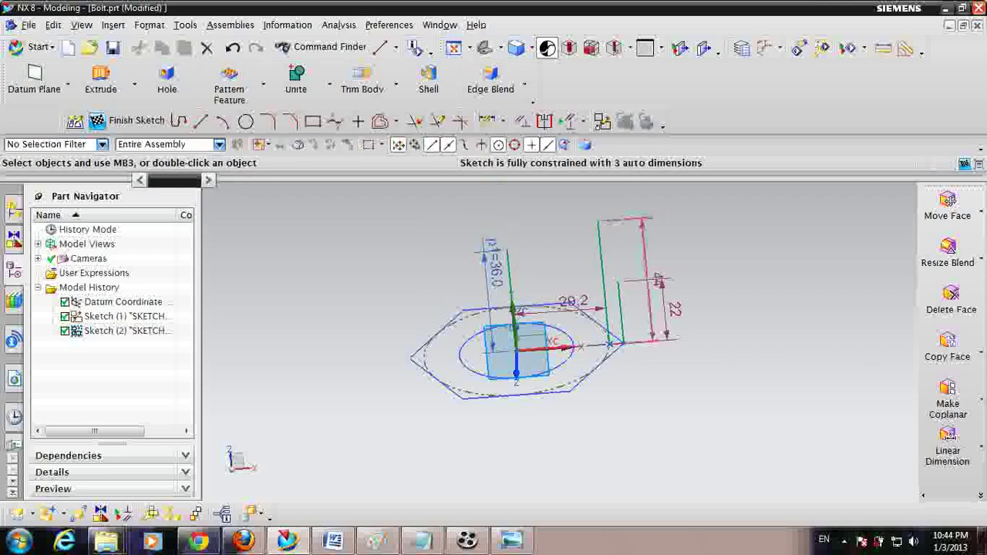
pyautogui.doubleClick(572, 301)
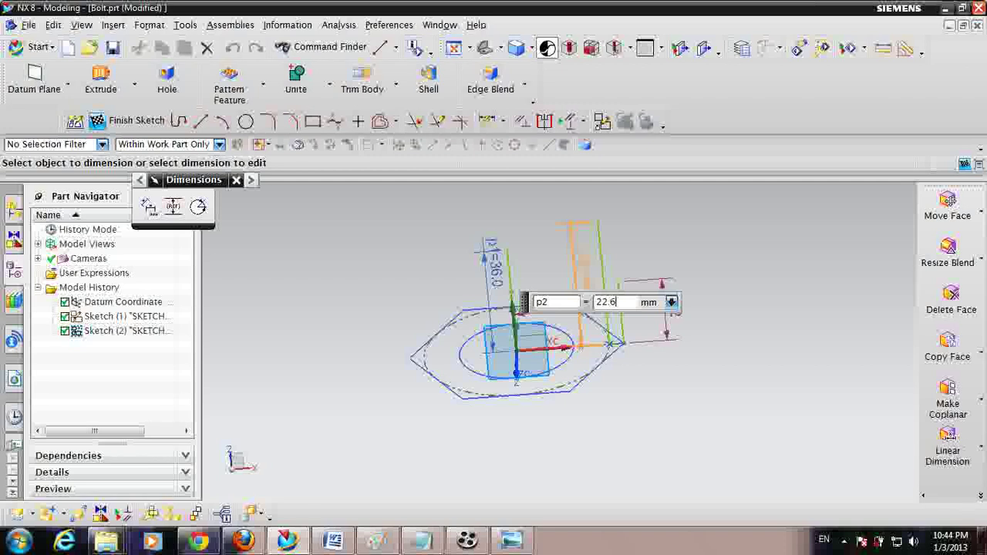
pyautogui.press('Return')
pyautogui.press('Escape')
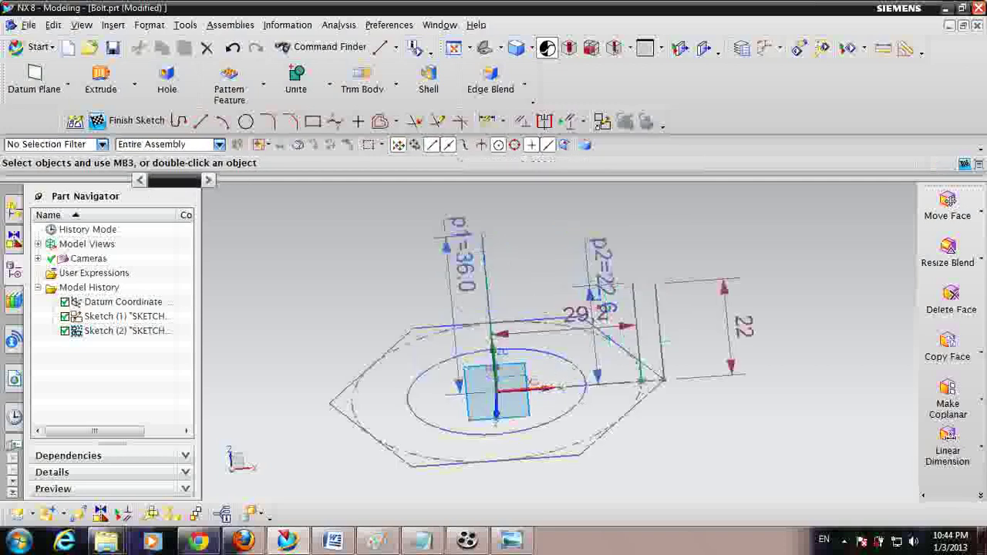
# Step: Draw a sloped line joining the upper ends of the 36 mm and 22.6 mm vertical lines
pyautogui.press('l')
pyautogui.click(481, 235)
pyautogui.click(633, 282)
pyautogui.press('Escape')
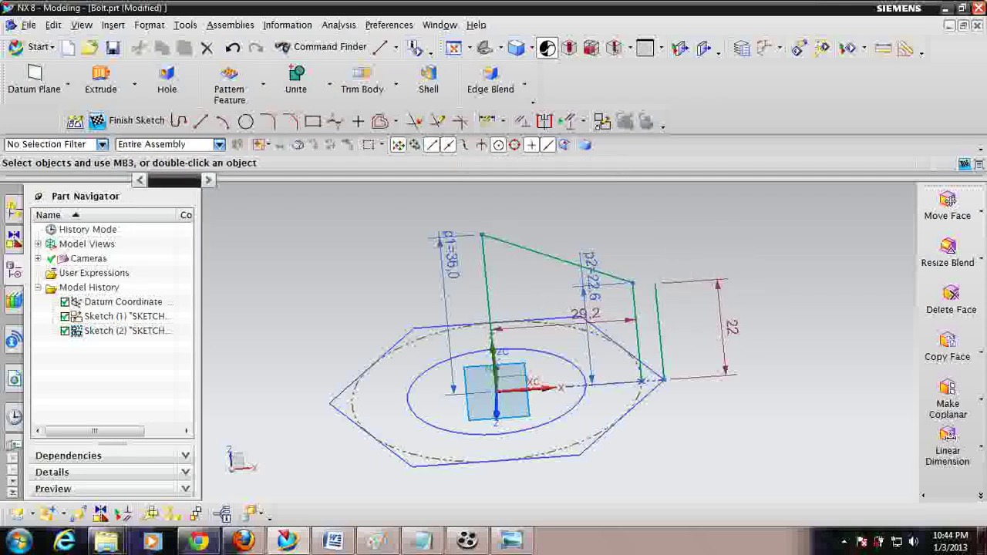
# Step: Make a corner between the sloped line and the outermost vertical line, and convert the middle vertical line to reference
pyautogui.click(459, 121)
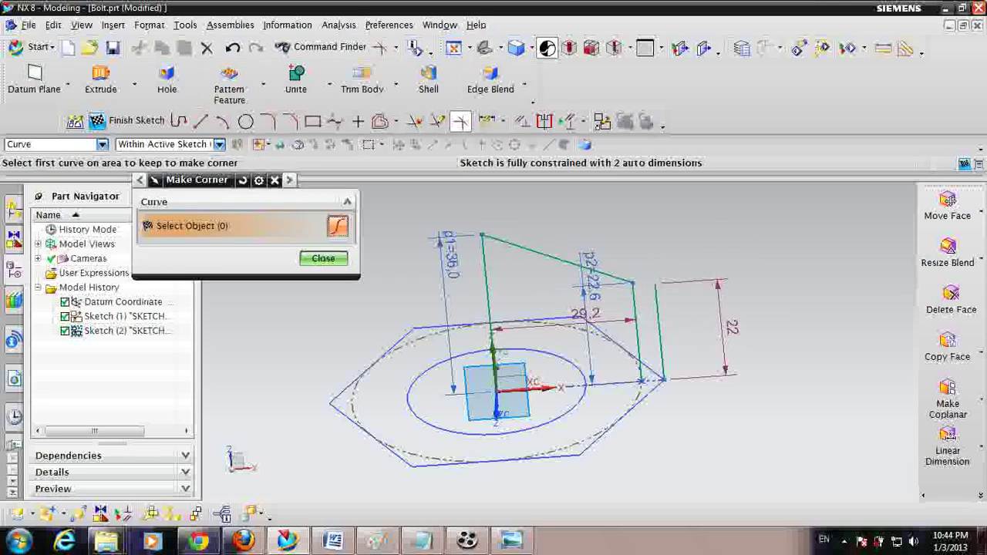
pyautogui.moveTo(660, 316); pyautogui.dragTo(653, 317)
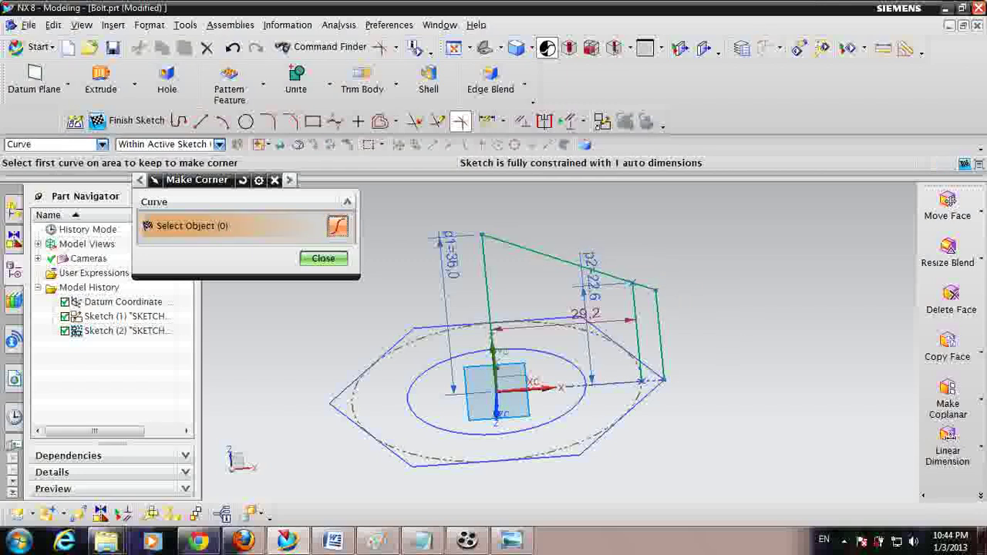
pyautogui.press('Escape')
pyautogui.rightClick(637, 324)
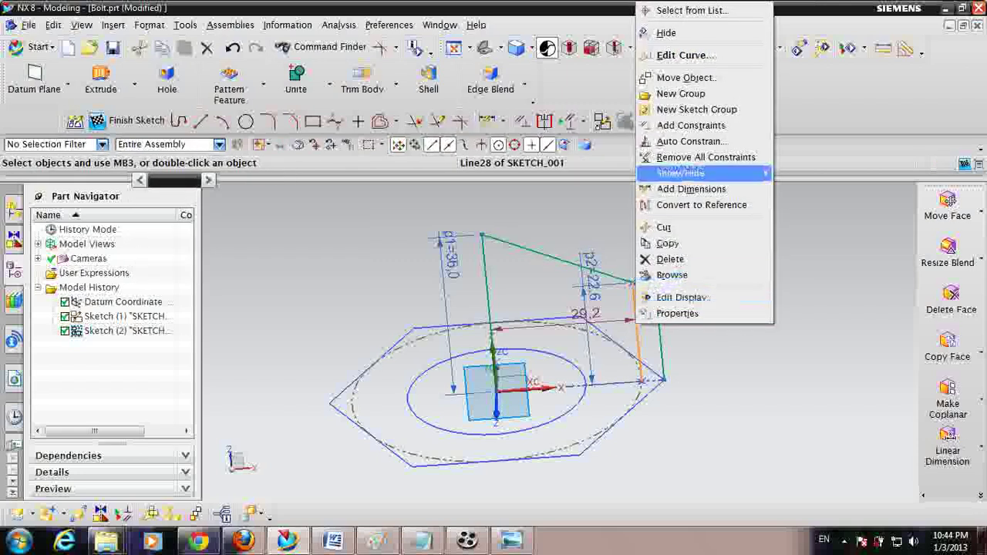
pyautogui.click(702, 205)
# Step: Close the profile with a line from the origin to the hexagon's corner along the X axis, and finish the sketch
pyautogui.scroll(2, 493, 346)
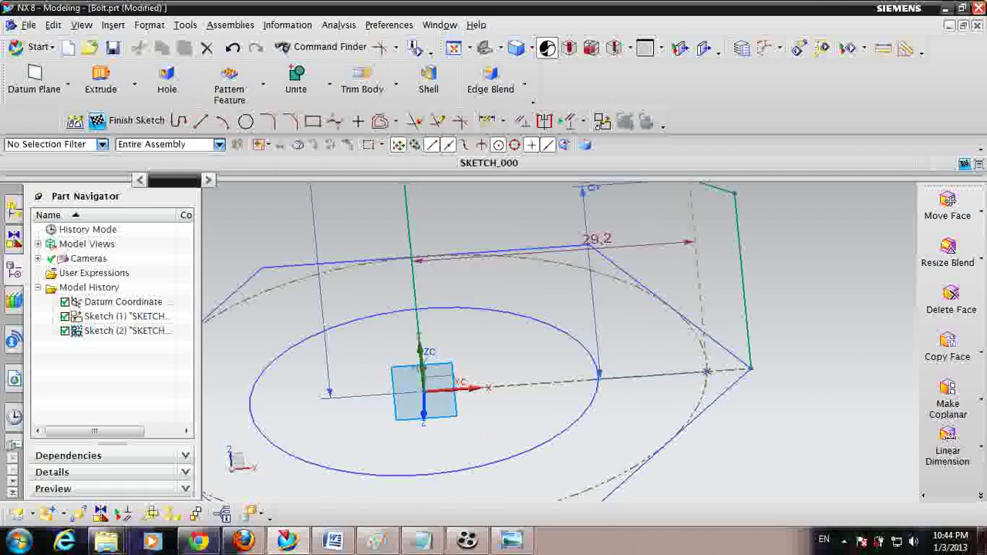
pyautogui.press('l')
pyautogui.click(426, 387)
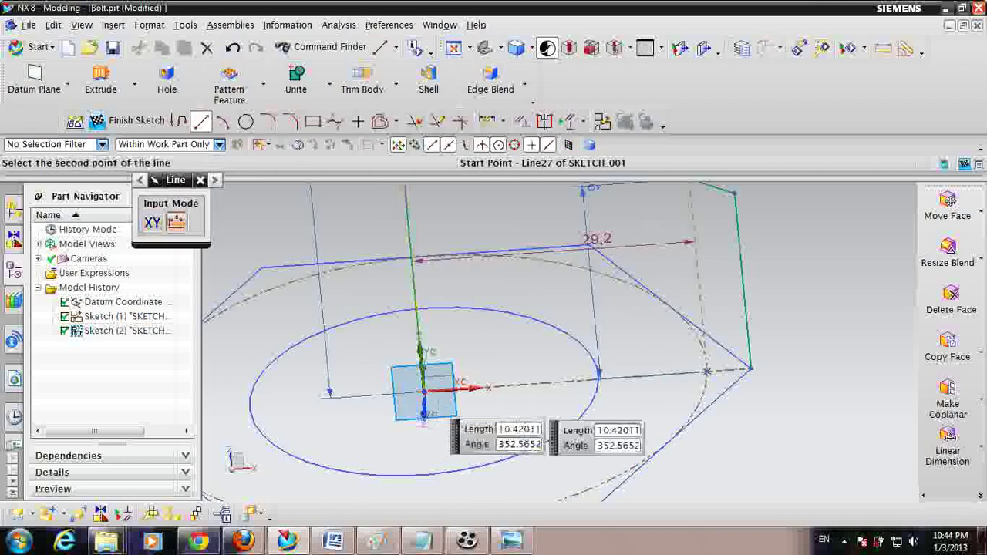
pyautogui.click(752, 367)
pyautogui.press('Escape')
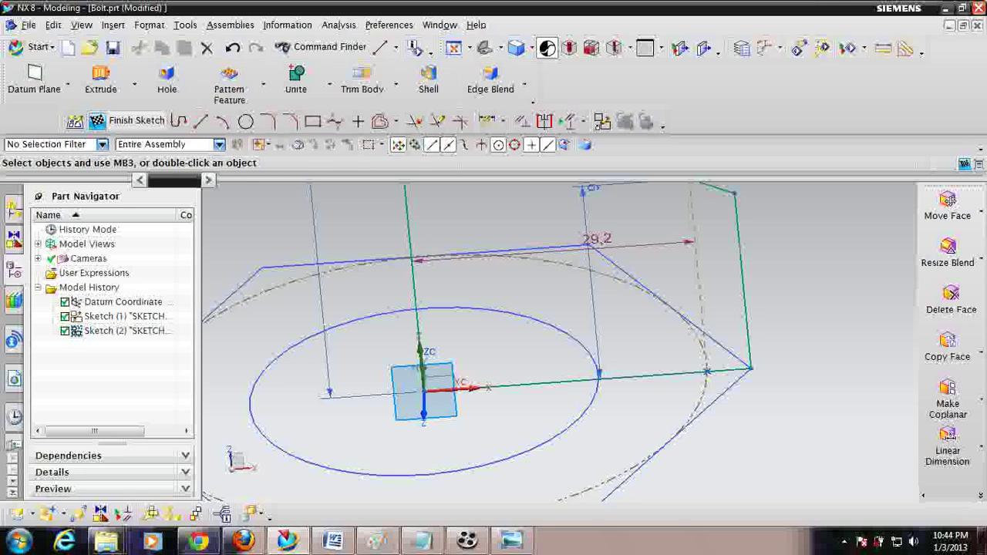
pyautogui.click(131, 120)
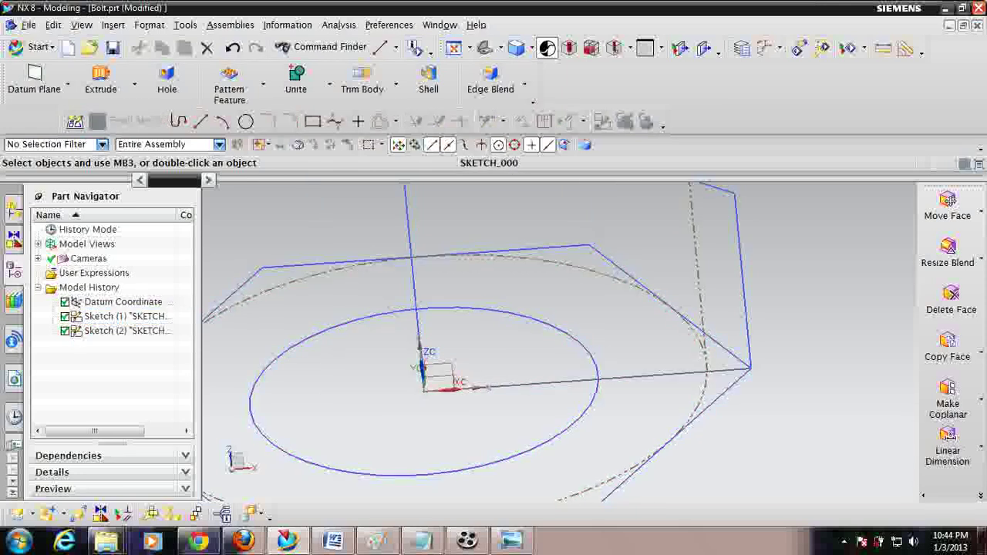
# Step: Extrude the hexagon sketch from 0 to 22.6 mm with no Boolean to form the bolt head
pyautogui.scroll(-4, 672, 378)
pyautogui.scroll(1, 496, 380)
pyautogui.moveTo(497, 385); pyautogui.dragTo(539, 455, button='middle')
pyautogui.moveTo(539, 308); pyautogui.dragTo(586, 324, button='middle')
pyautogui.press('x')
pyautogui.scroll(-1, 561, 336)
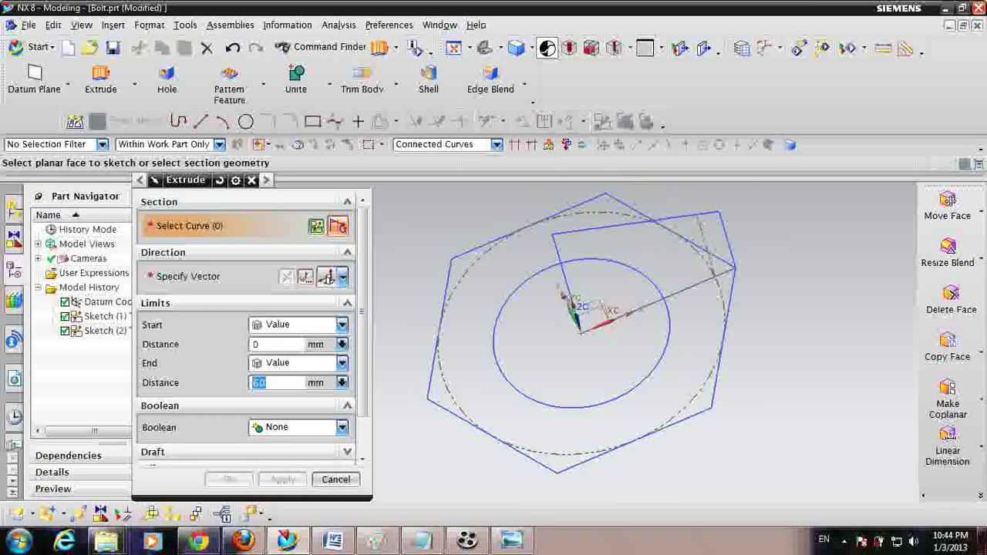
pyautogui.click(562, 293)
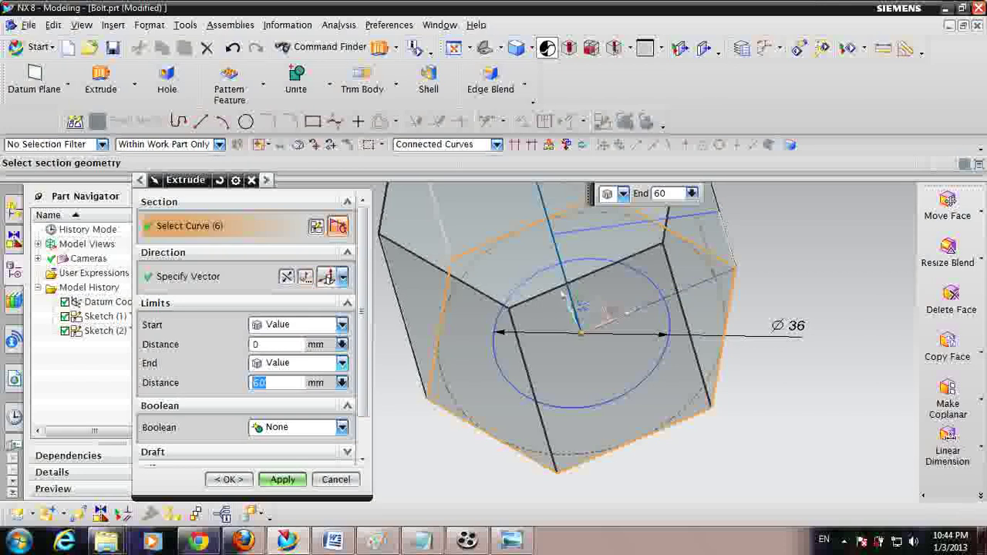
pyautogui.write('22')
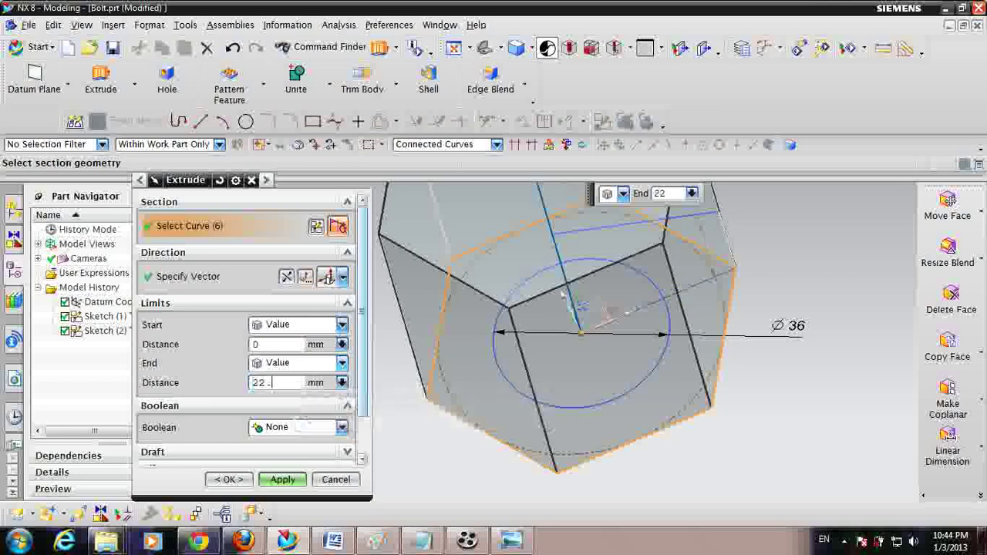
pyautogui.write('.6')
pyautogui.press('Return')
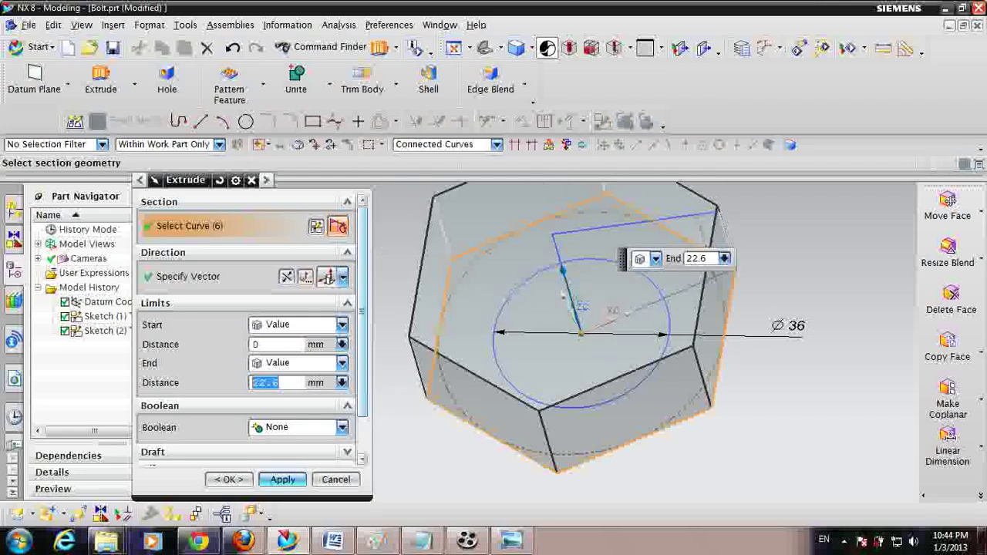
pyautogui.click(282, 479)
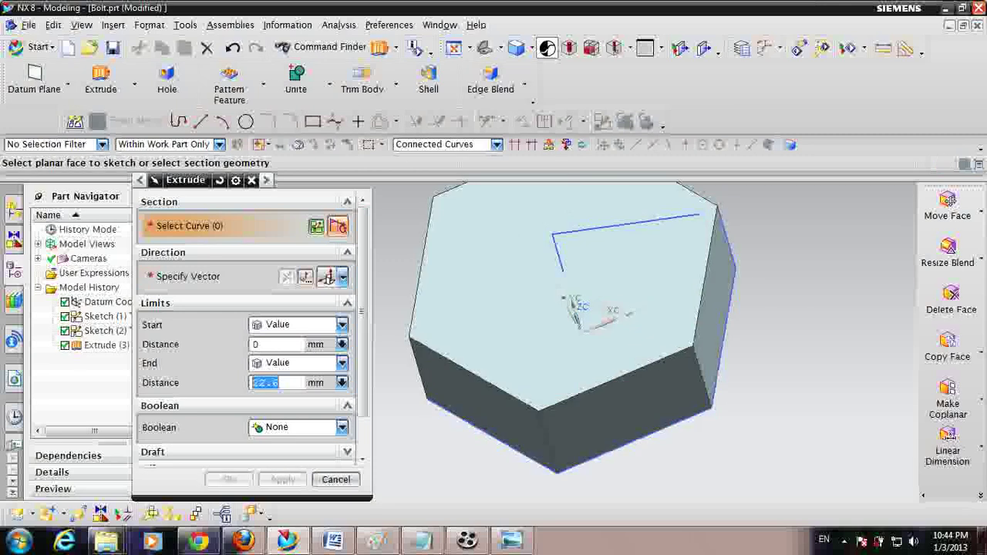
pyautogui.press('Escape')
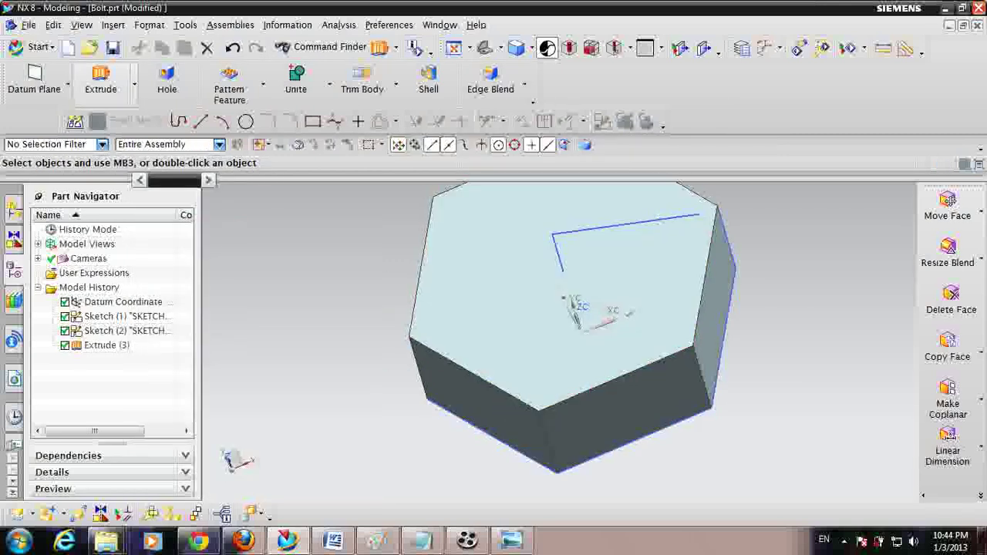
# Step: Start a Revolve of the closed side profile, using its vertical line at the origin as the axis vector
pyautogui.click(134, 83)
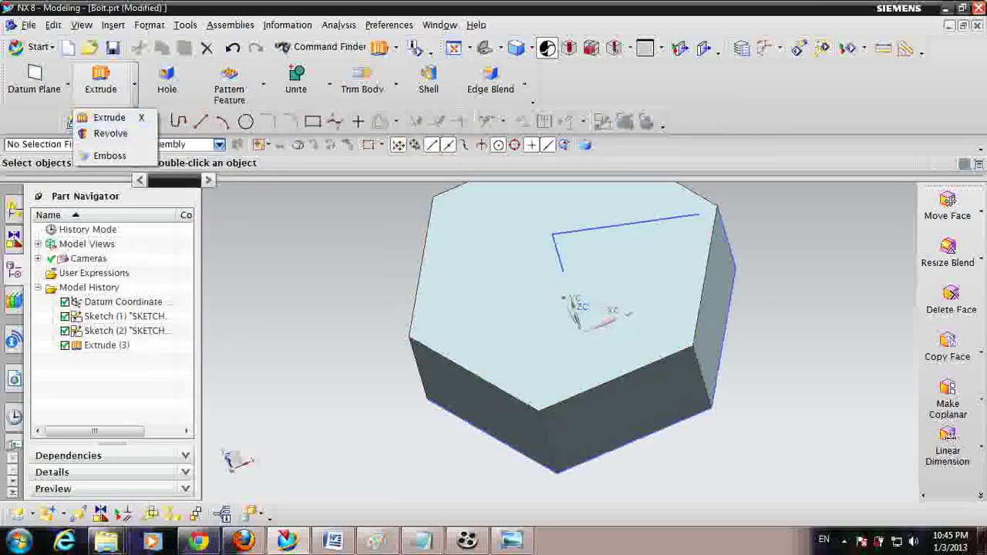
pyautogui.click(108, 132)
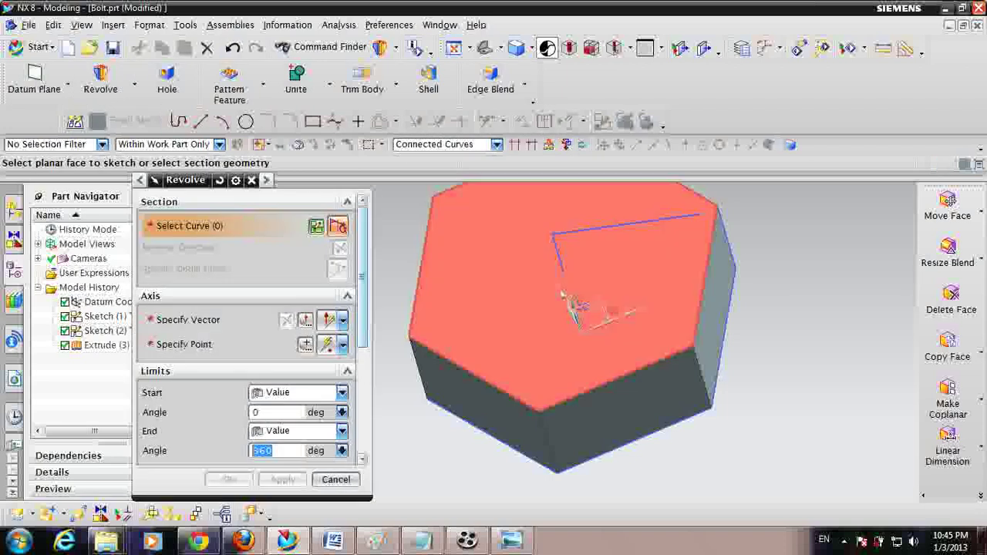
pyautogui.click(570, 231)
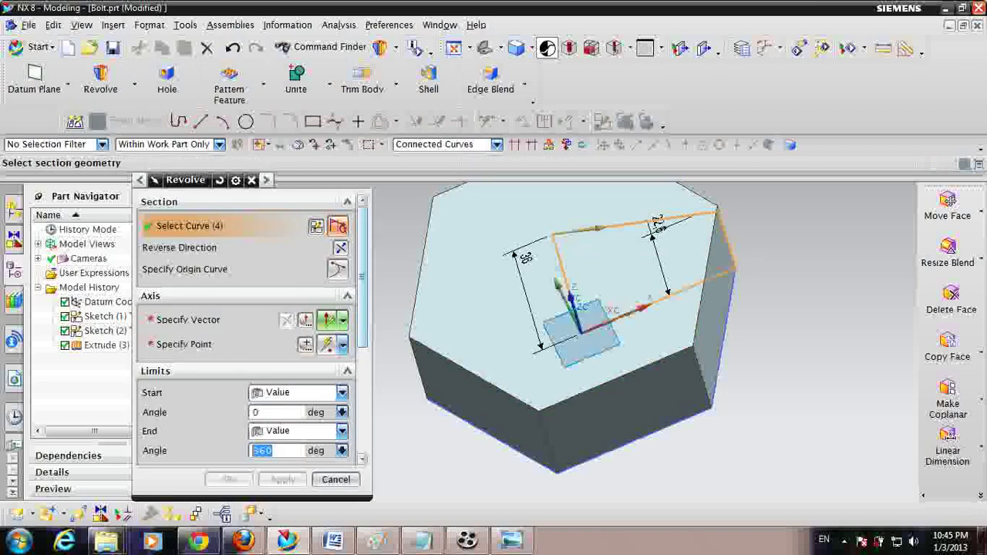
pyautogui.click(189, 320)
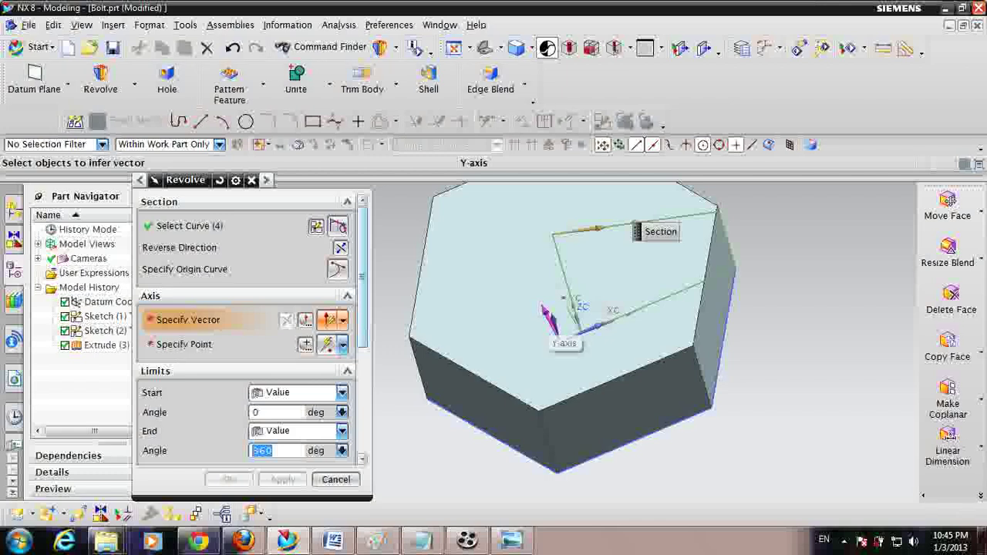
pyautogui.moveTo(537, 385); pyautogui.dragTo(534, 328, button='middle')
pyautogui.scroll(-1, 534, 328)
pyautogui.click(550, 305)
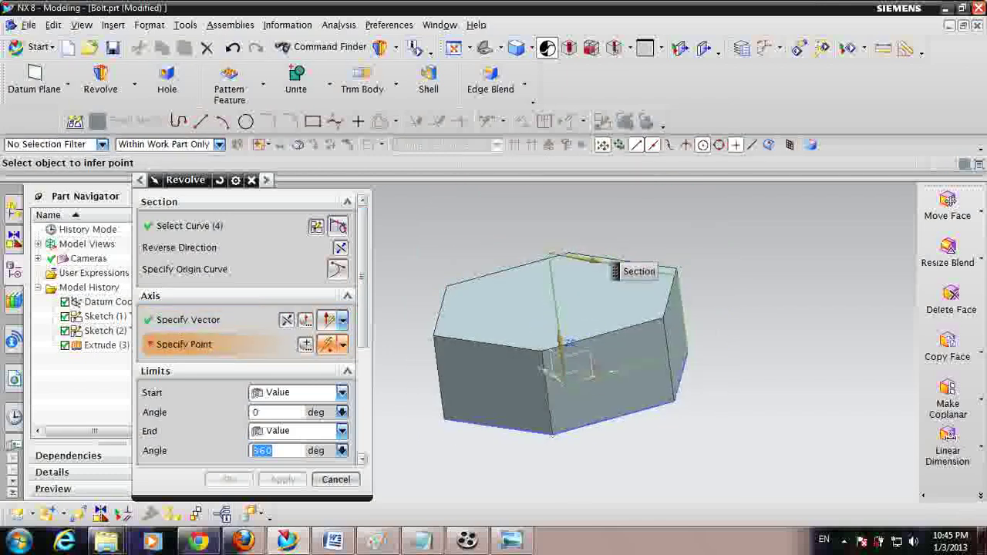
# Step: Show the model in wireframe and set the shank circle's center as the revolve axis point
pyautogui.scroll(4, 571, 340)
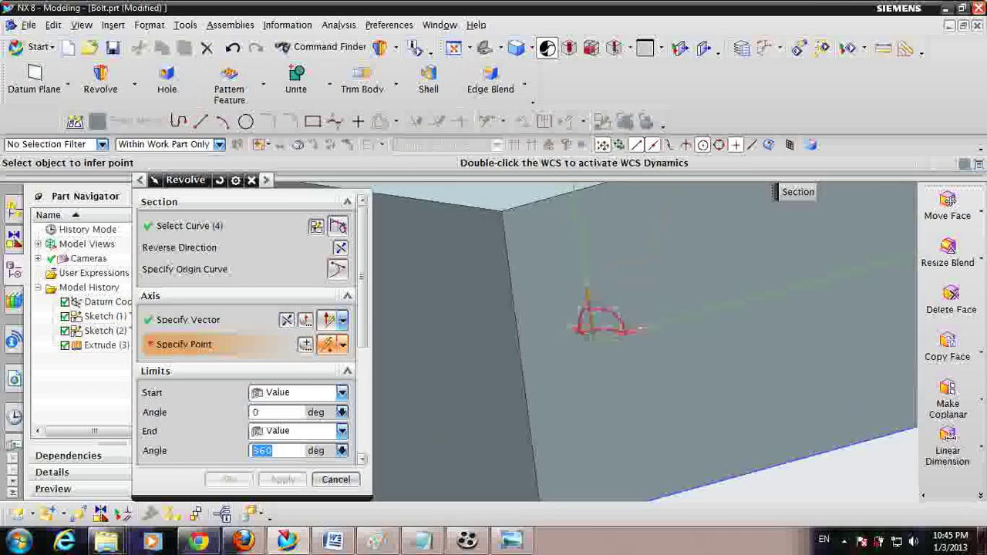
pyautogui.scroll(-5, 579, 334)
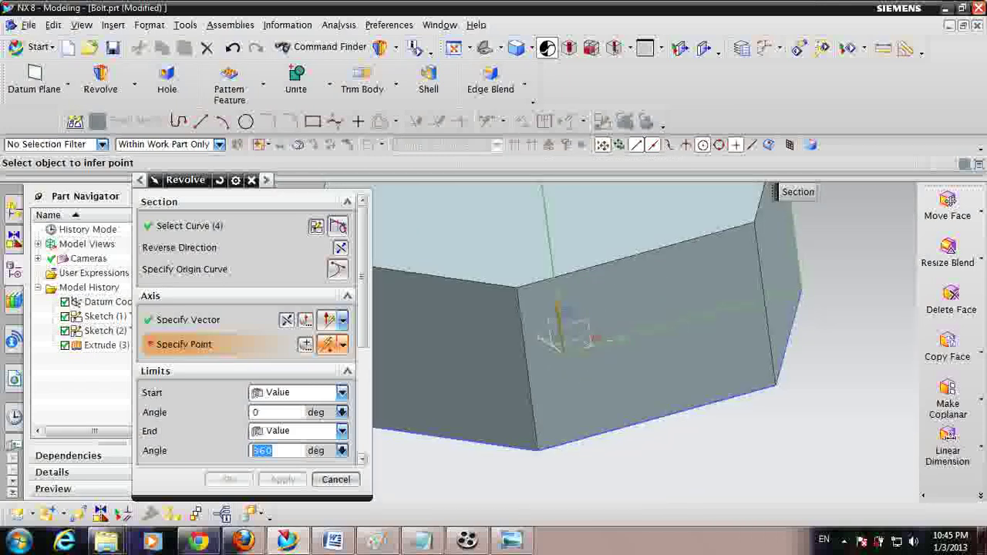
pyautogui.rightClick(770, 318)
pyautogui.moveTo(770, 319); pyautogui.dragTo(746, 318, button='right')
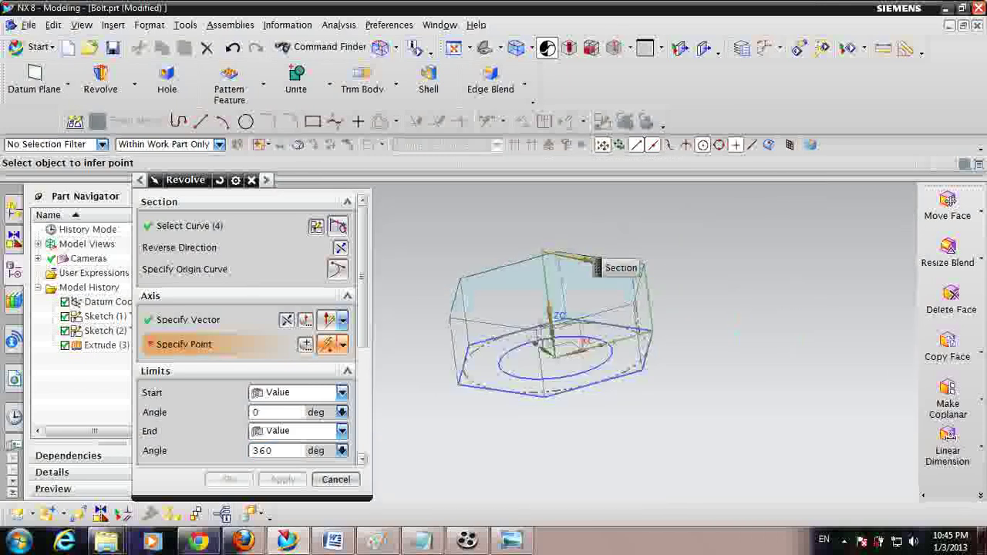
pyautogui.scroll(3, 562, 351)
pyautogui.click(550, 362)
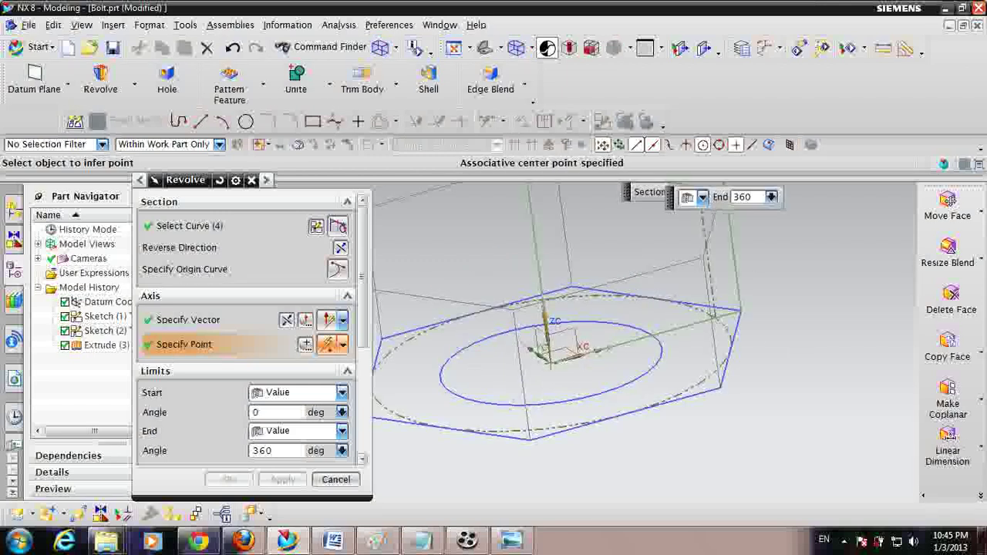
# Step: Complete the 360-degree revolve as an Intersect with the hexagonal head, and return the display to shaded
pyautogui.scroll(-2, 563, 339)
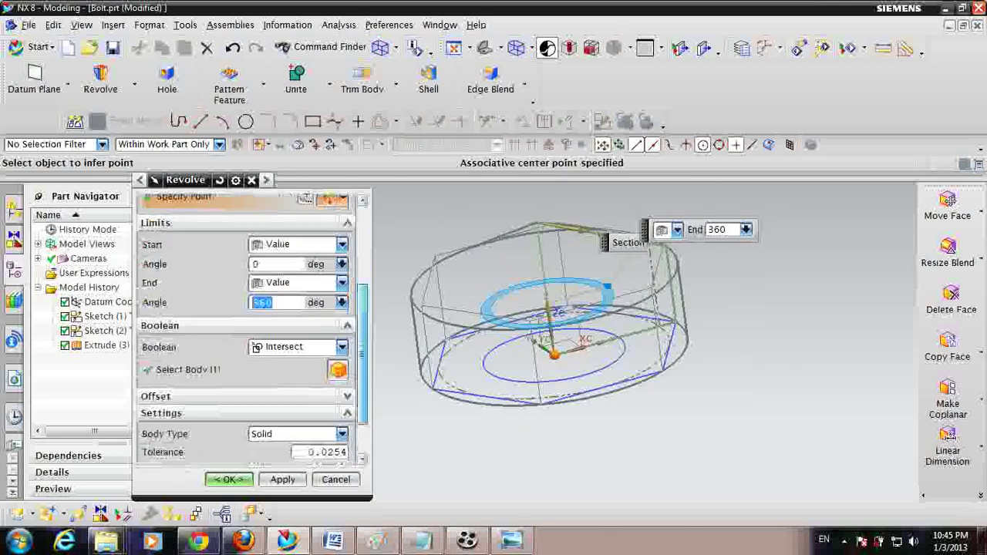
pyautogui.click(341, 333)
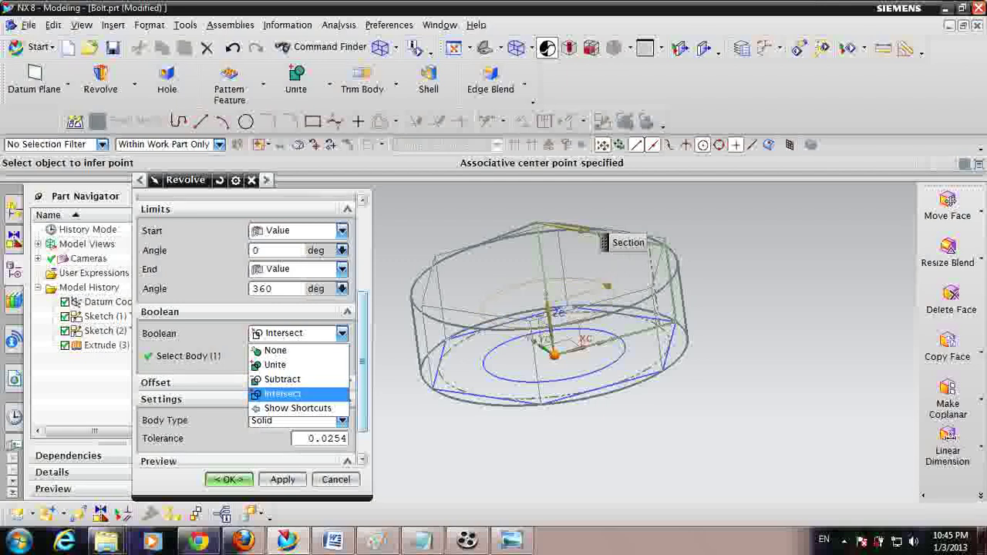
pyautogui.click(283, 394)
pyautogui.moveTo(362, 405); pyautogui.dragTo(363, 429)
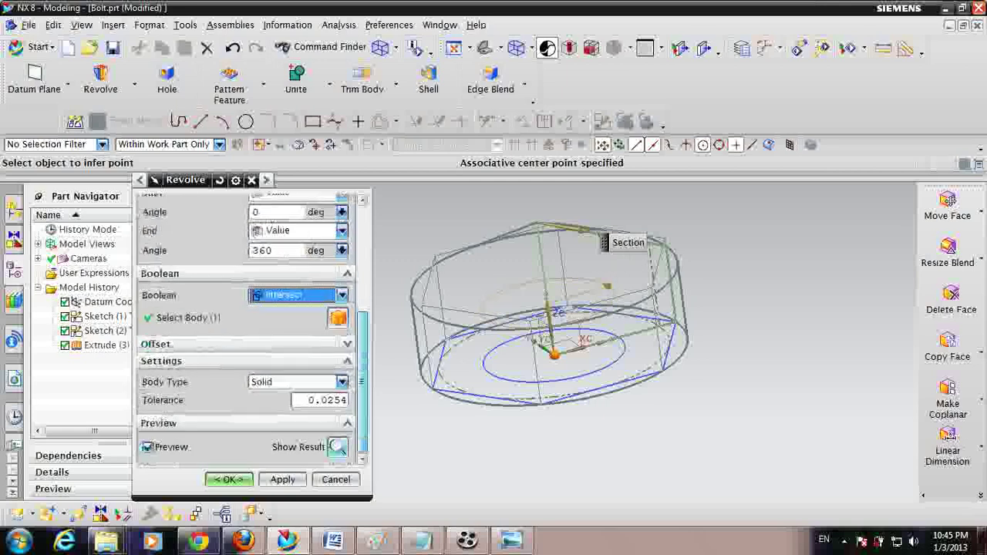
pyautogui.click(229, 480)
pyautogui.scroll(-3, 494, 360)
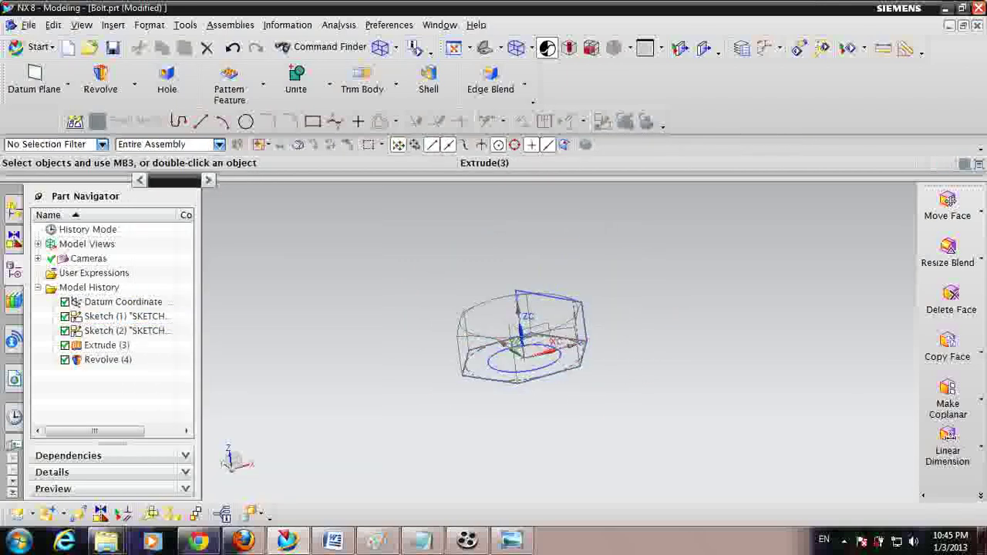
pyautogui.rightClick(346, 316)
pyautogui.click(345, 291)
# Step: Extrude the shank circle 60 mm in the reversed direction, away from the bolt head, with no Boolean
pyautogui.moveTo(512, 311); pyautogui.dragTo(527, 390, button='middle')
pyautogui.scroll(2, 528, 390)
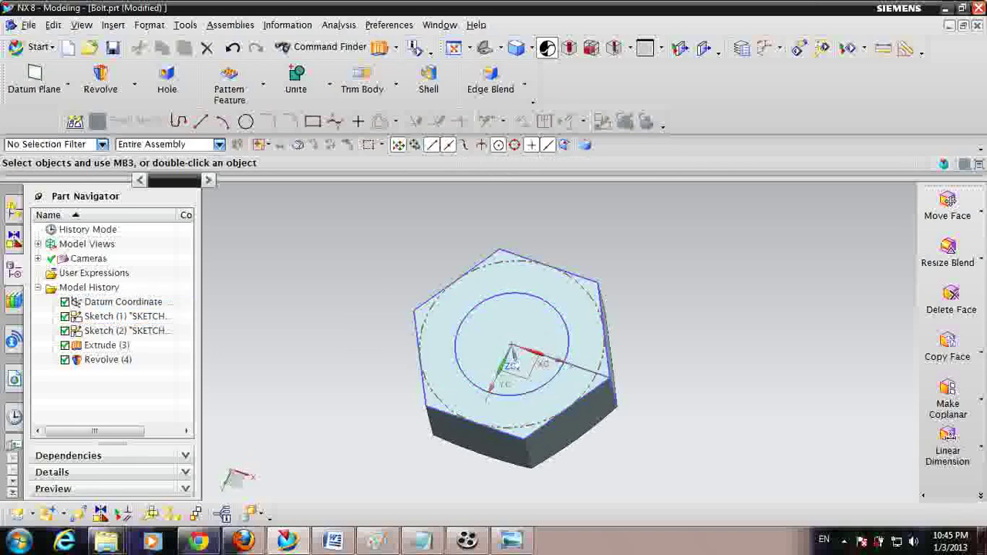
pyautogui.press('x')
pyautogui.scroll(2, 555, 376)
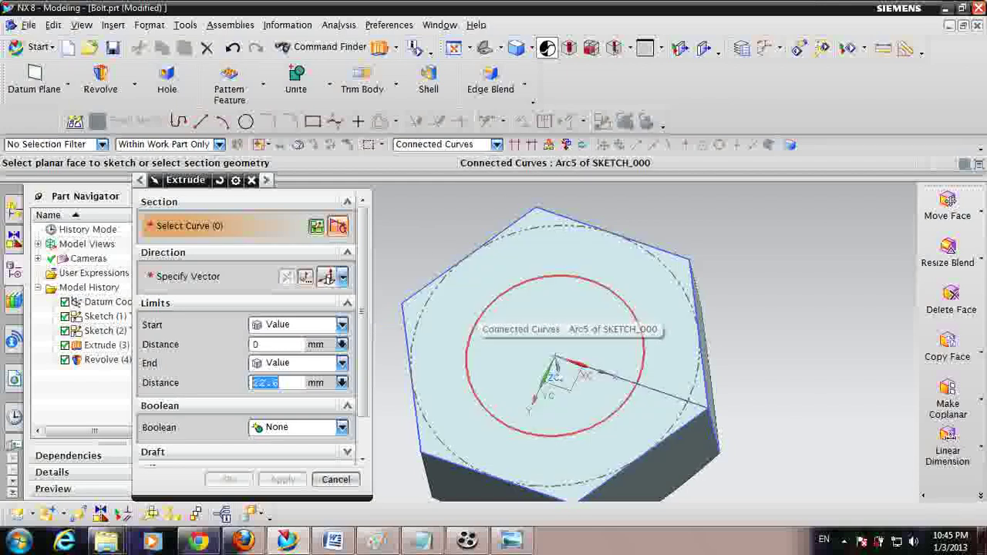
pyautogui.click(479, 313)
pyautogui.scroll(-1, 600, 326)
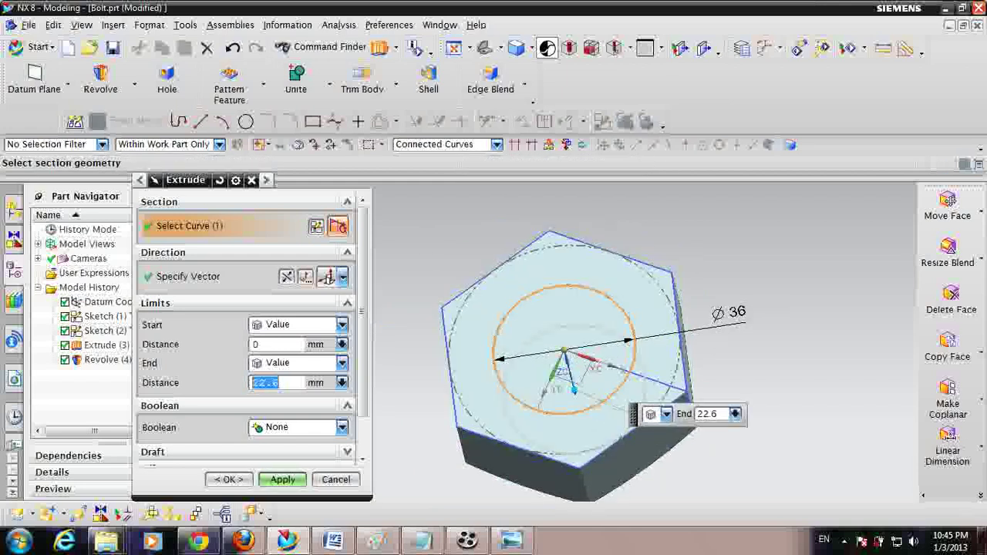
pyautogui.moveTo(362, 311)
pyautogui.mouseDown()
pyautogui.moveTo(362, 341)
pyautogui.moveTo(362, 329)
pyautogui.mouseUp()
pyautogui.click(280, 360)
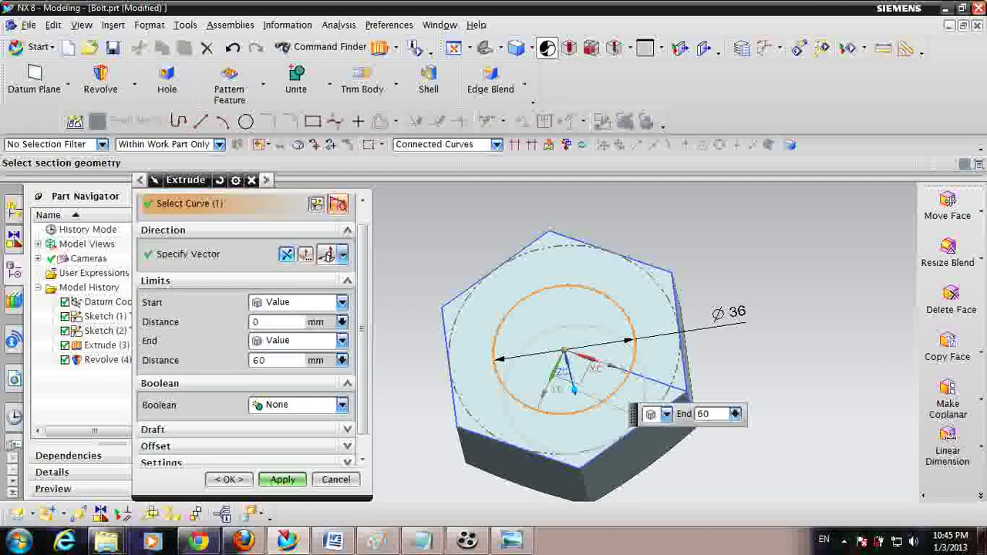
pyautogui.press('Return')
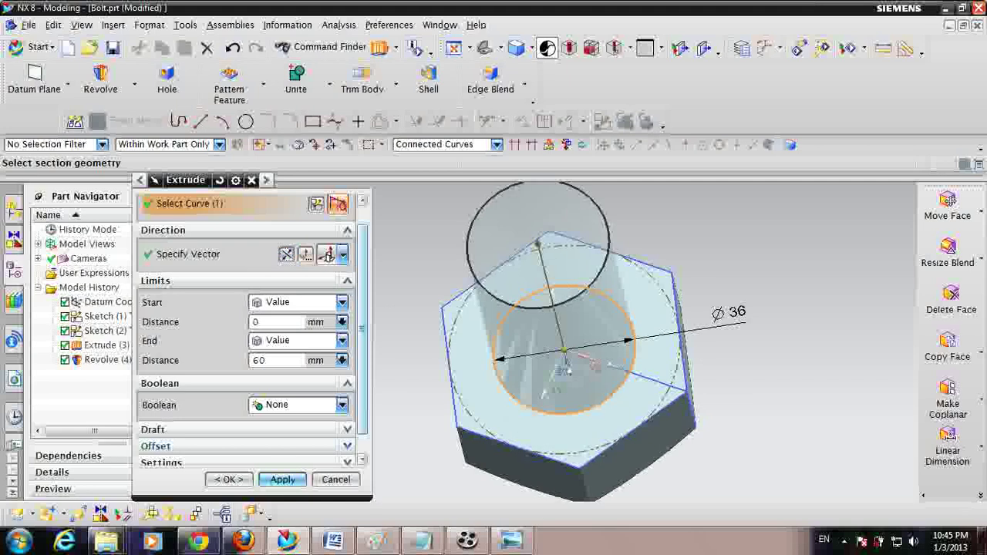
pyautogui.click(282, 478)
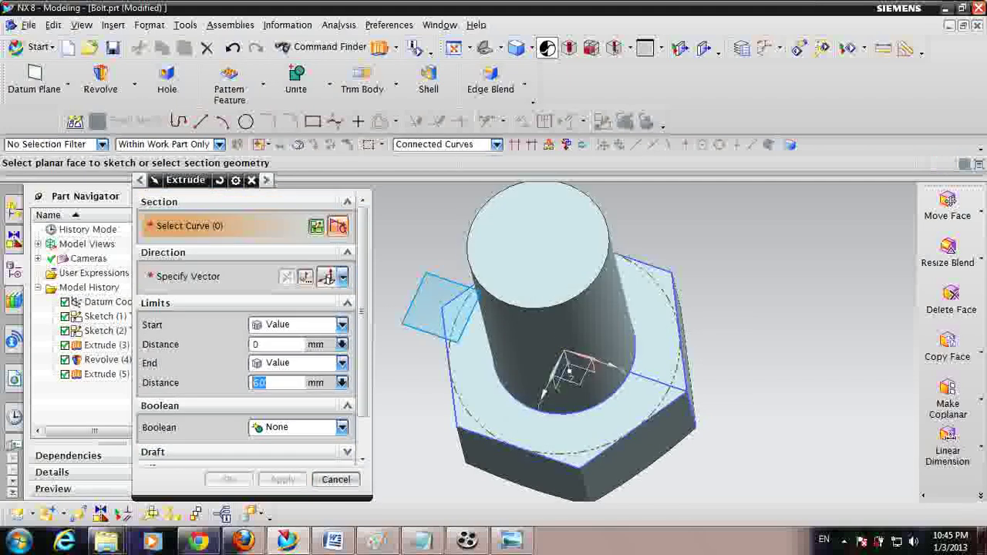
pyautogui.click(336, 479)
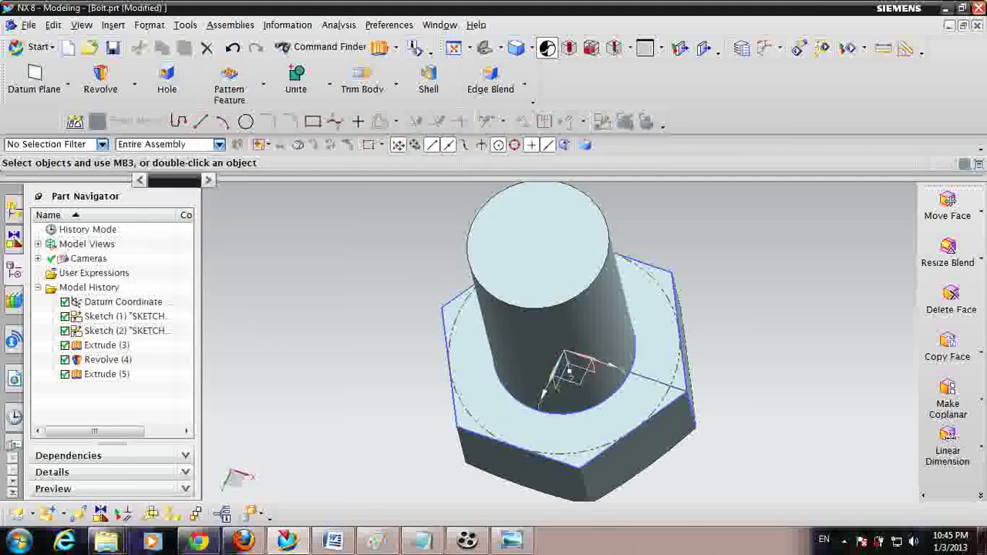
# Step: Start a symbolic thread on the cylindrical face of the bolt shank
pyautogui.scroll(-3, 612, 421)
pyautogui.moveTo(612, 421); pyautogui.dragTo(628, 355, button='middle')
pyautogui.click(628, 354)
pyautogui.press('Escape')
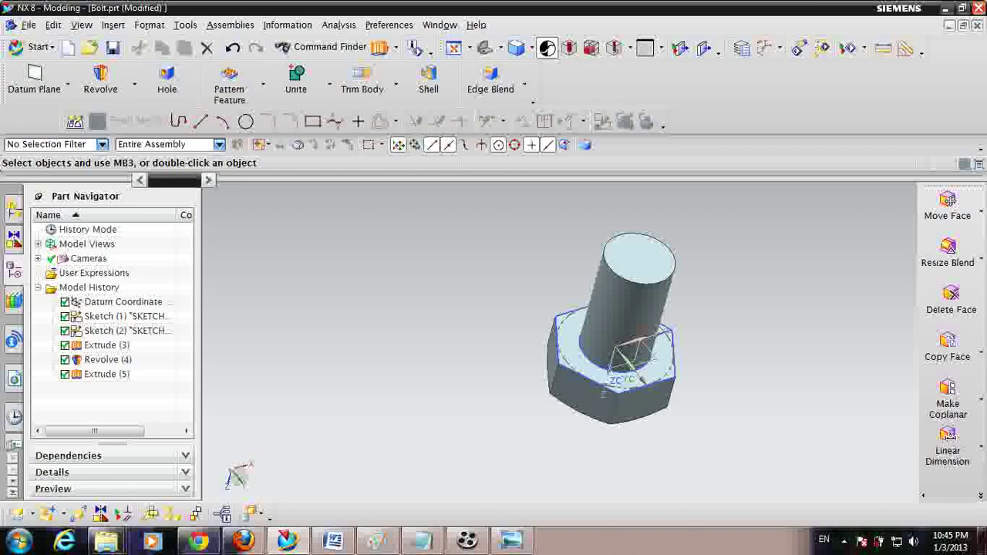
pyautogui.click(113, 25)
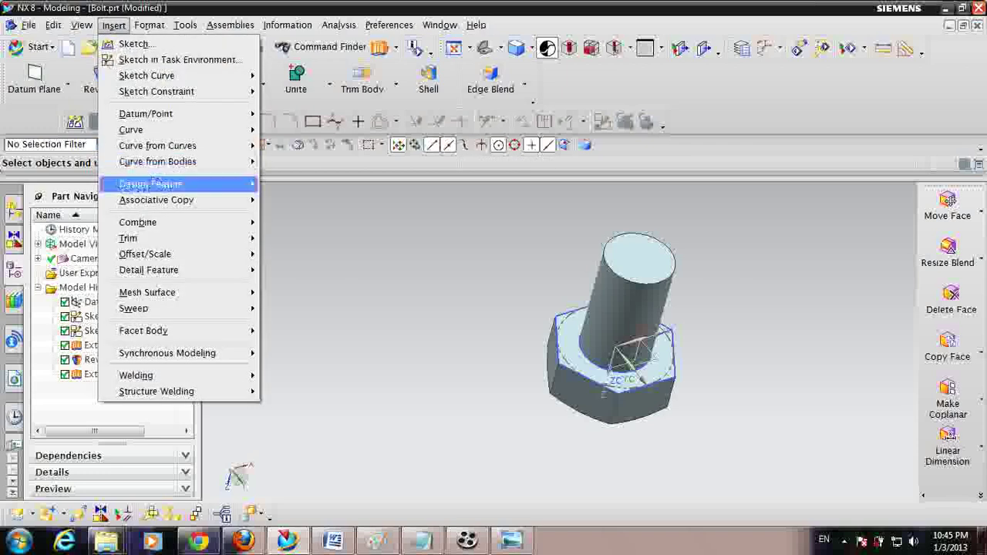
pyautogui.moveTo(146, 114)
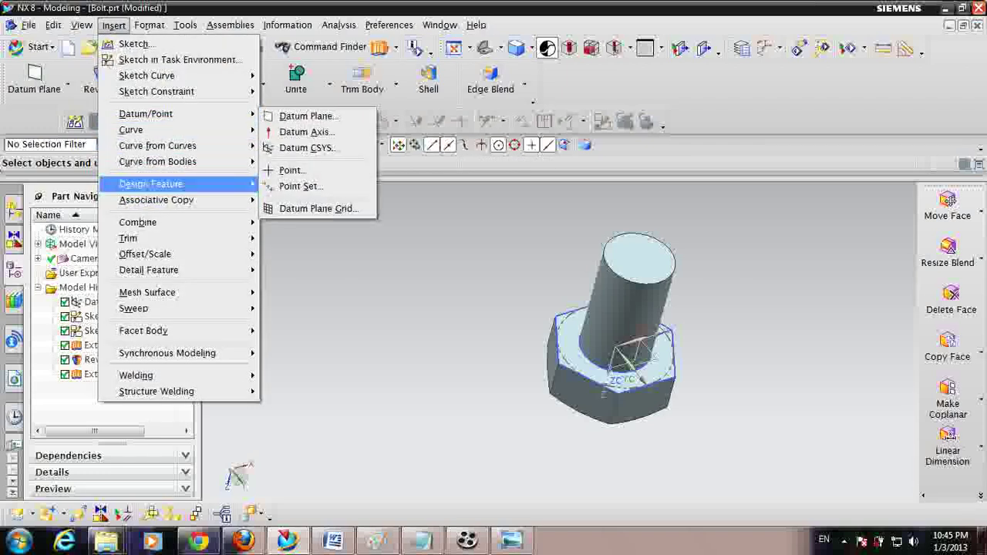
pyautogui.moveTo(150, 184)
pyautogui.click(293, 262)
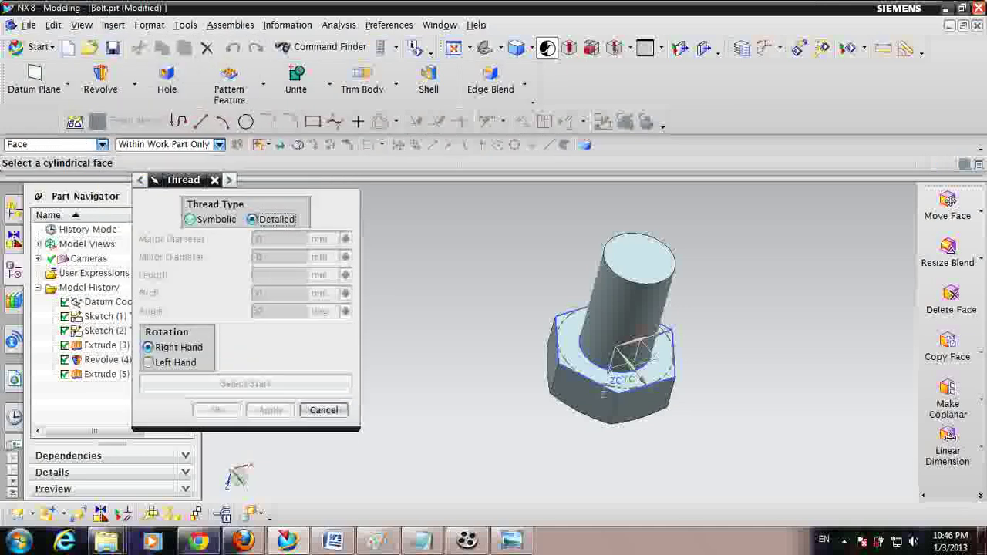
pyautogui.click(191, 220)
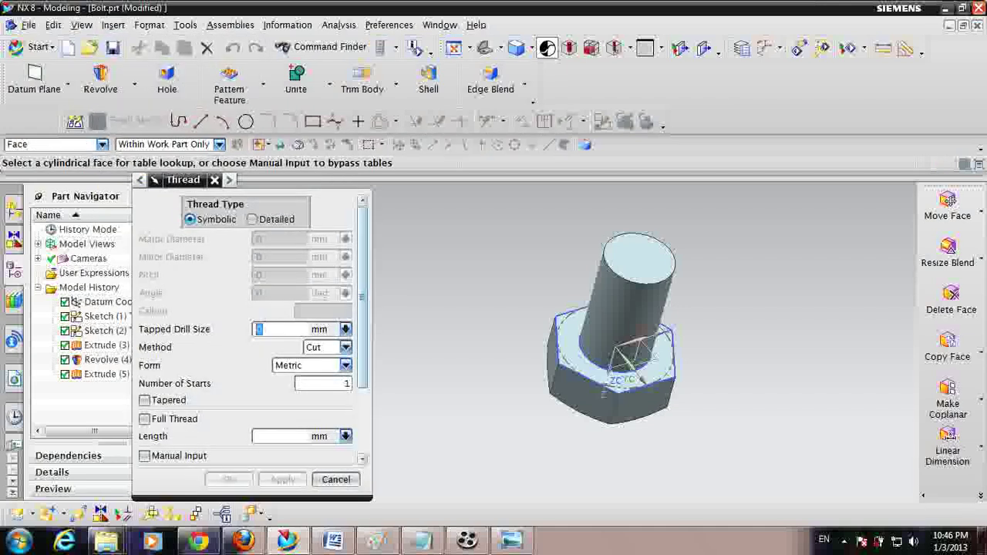
pyautogui.click(629, 294)
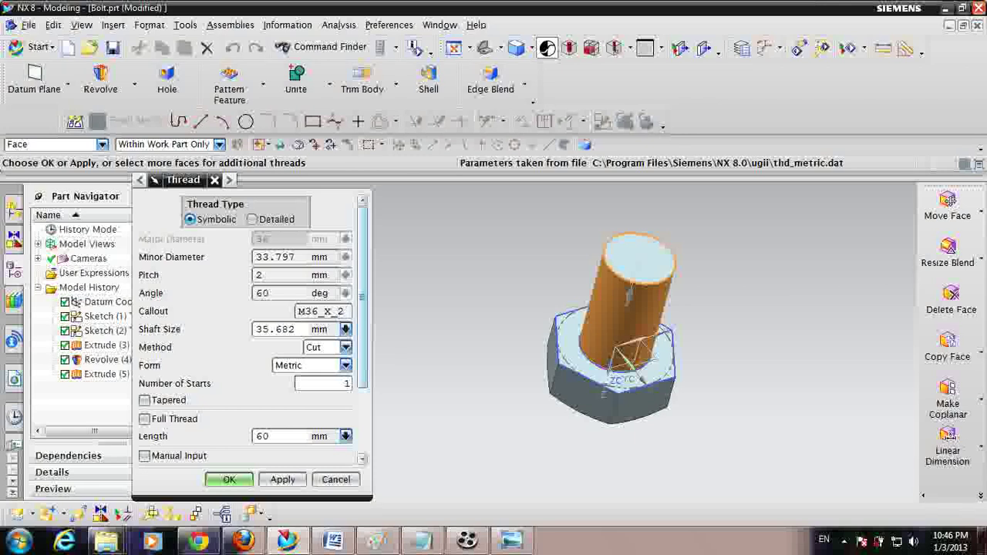
# Step: Set the thread length to 40 mm and apply the symbolic thread to the shank
pyautogui.click(270, 436)
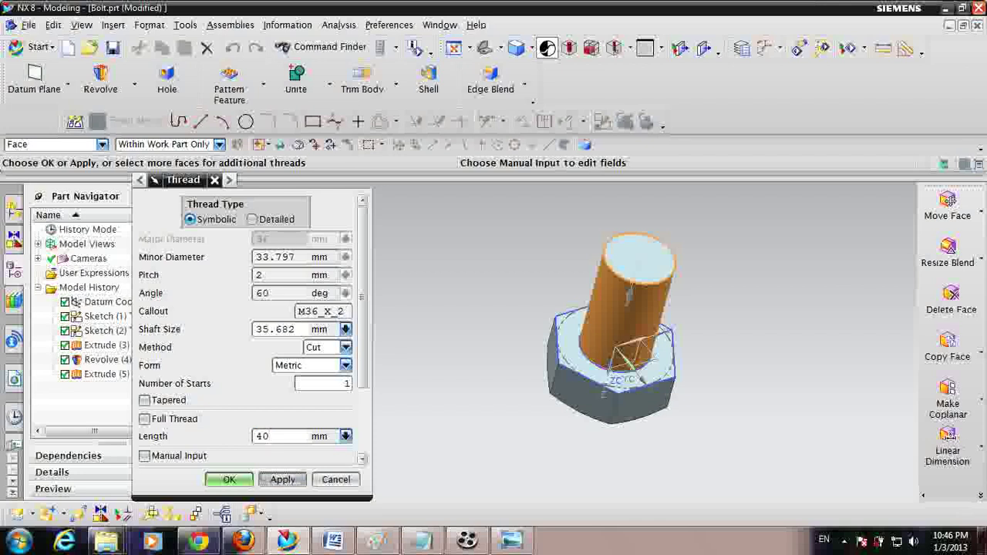
pyautogui.click(282, 480)
pyautogui.click(493, 286)
pyautogui.scroll(4, 628, 266)
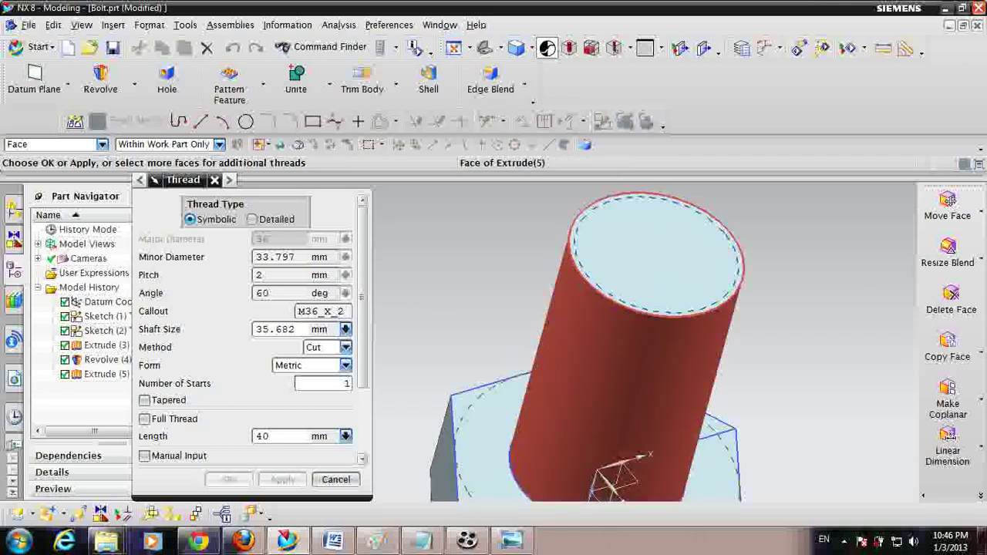
pyautogui.scroll(-2, 627, 266)
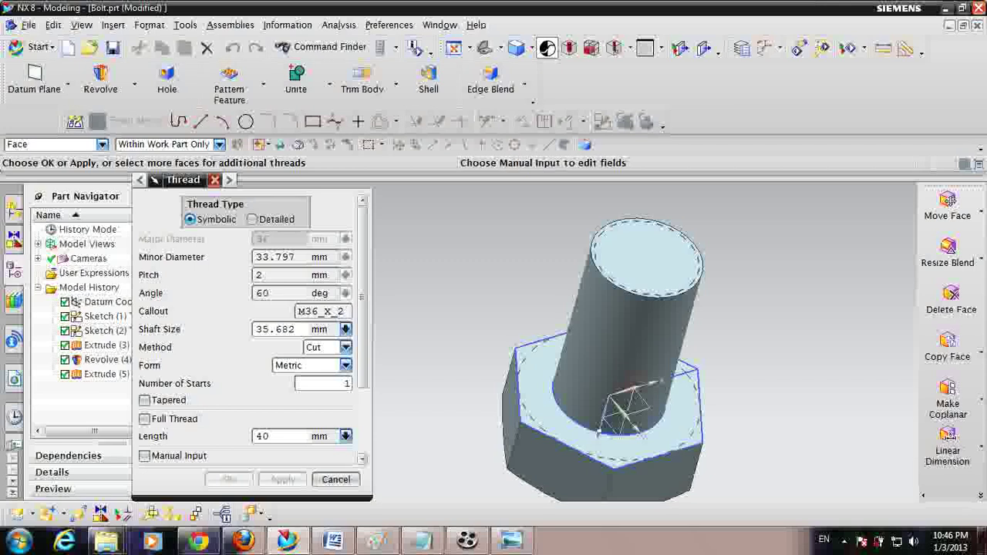
# Step: Replace the symbolic thread on the shank with a right-hand detailed thread: 32 mm minor diameter, 40 mm length, 4 mm pitch and 60-degree angle
pyautogui.click(336, 479)
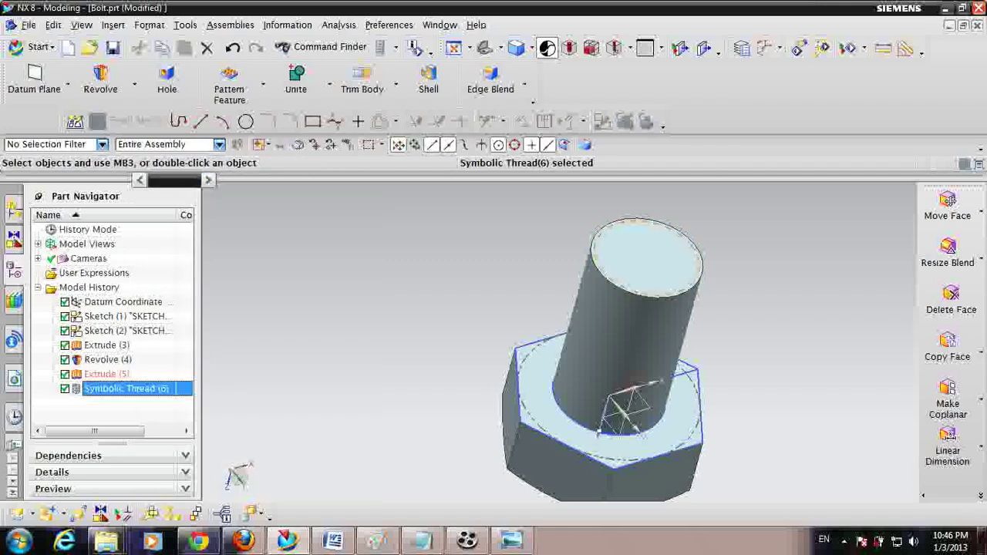
pyautogui.press('Delete')
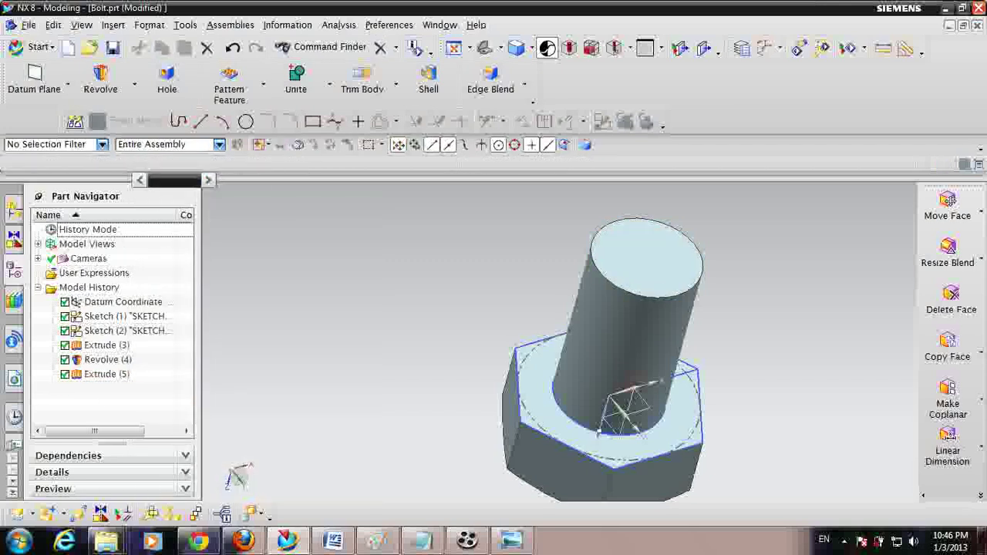
pyautogui.click(112, 24)
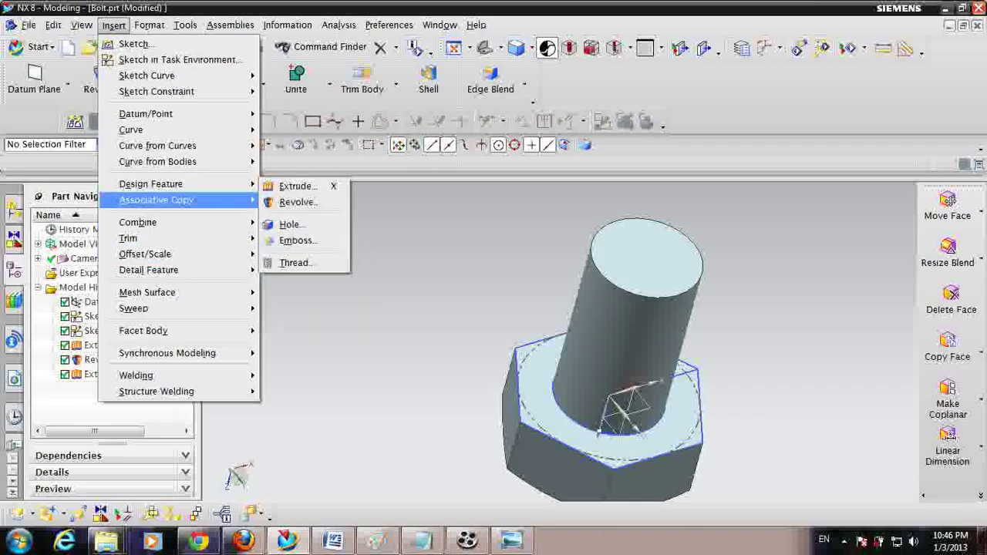
pyautogui.click(293, 262)
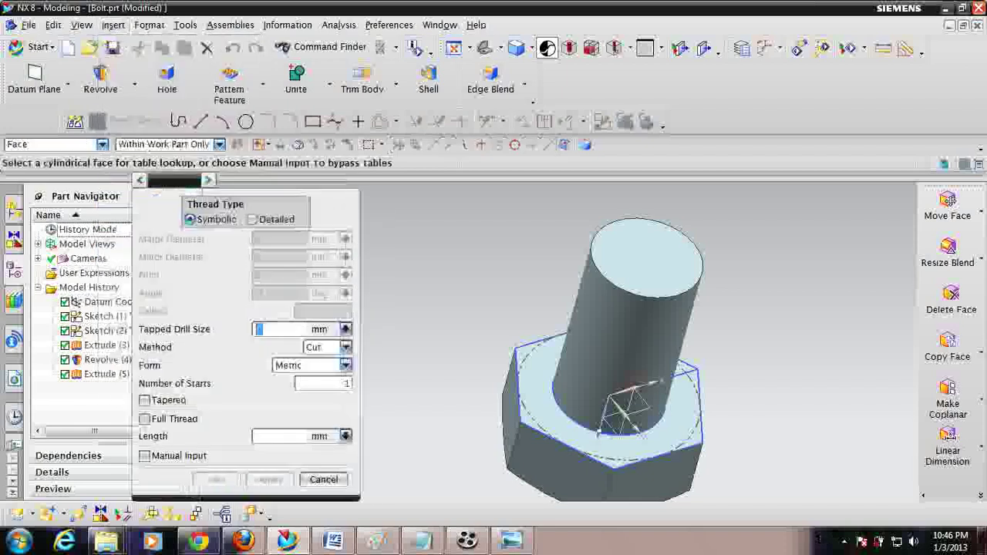
pyautogui.click(252, 218)
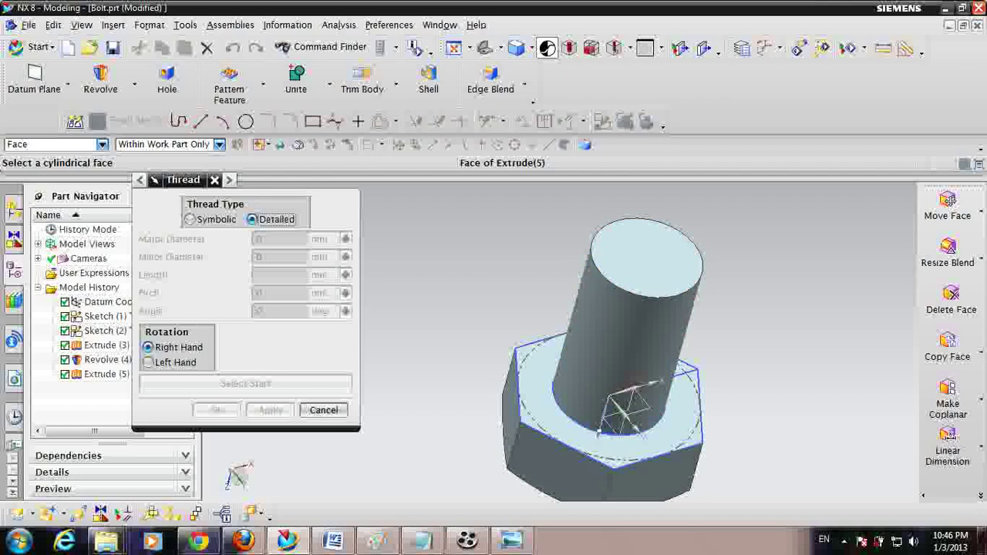
pyautogui.click(609, 339)
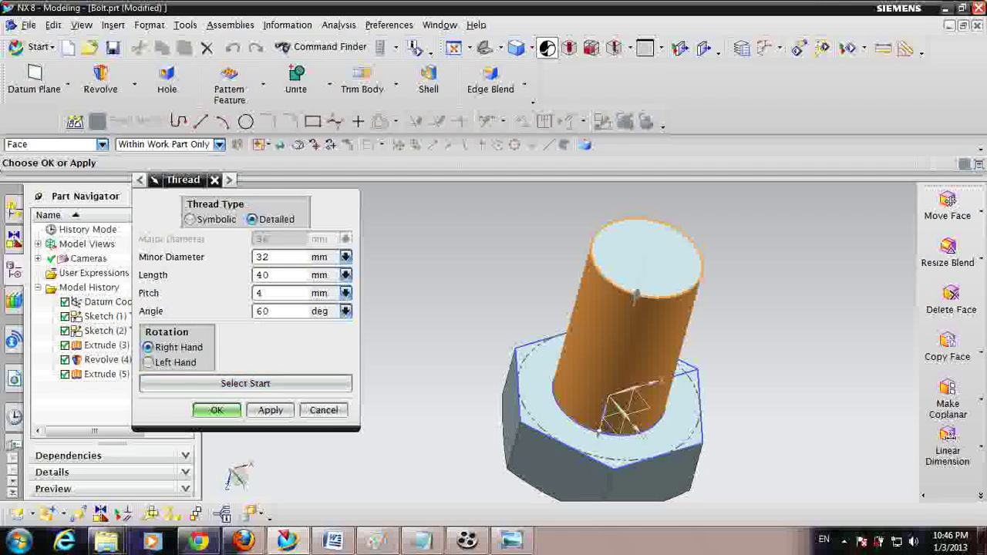
pyautogui.scroll(2, 646, 298)
pyautogui.scroll(-2, 505, 350)
pyautogui.click(270, 410)
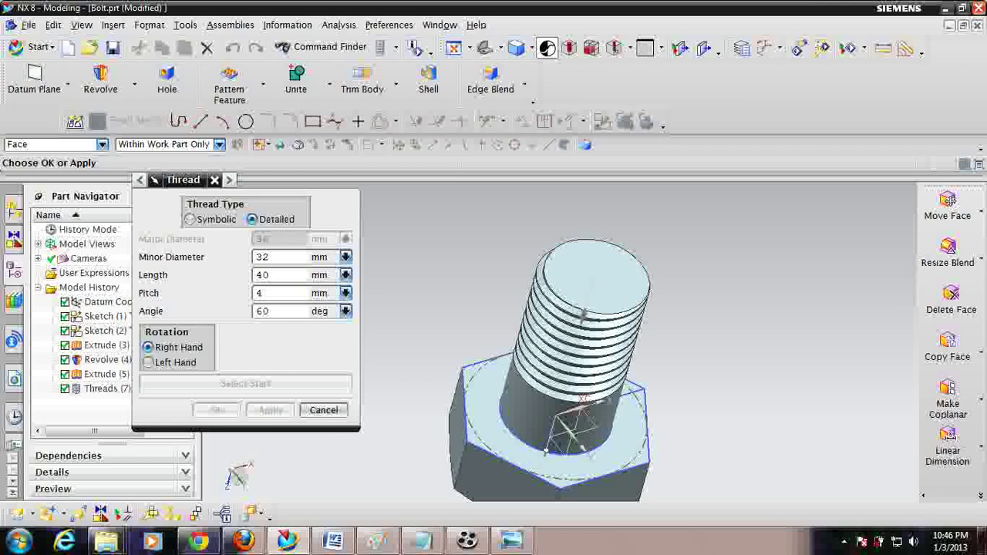
pyautogui.click(323, 410)
# Step: Create a sketch on the small planar face where the thread groove ends near the bolt head
pyautogui.scroll(-3, 572, 369)
pyautogui.moveTo(571, 369); pyautogui.dragTo(455, 353, button='middle')
pyautogui.scroll(3, 597, 355)
pyautogui.scroll(-1, 596, 355)
pyautogui.scroll(3, 494, 350)
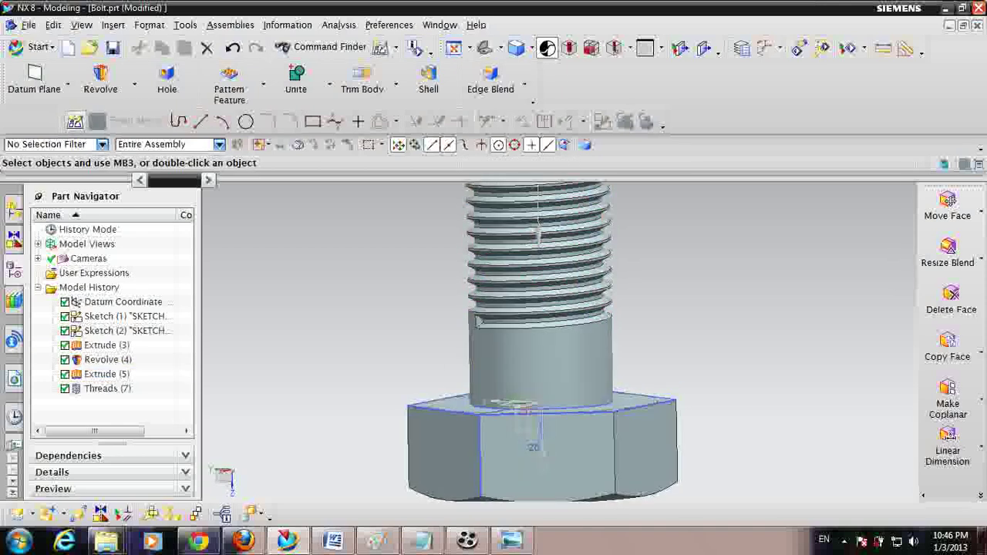
pyautogui.click(75, 122)
pyautogui.scroll(3, 451, 329)
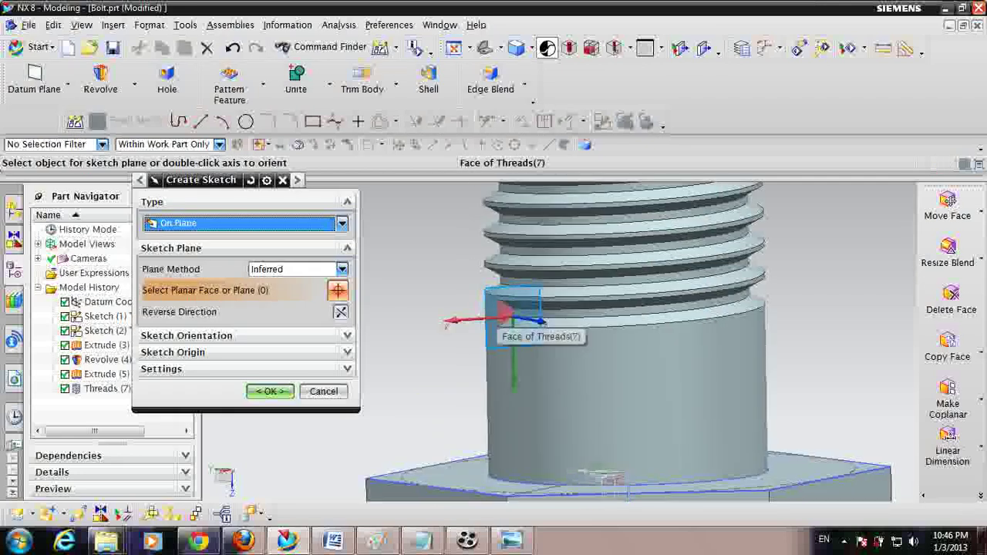
pyautogui.click(505, 312)
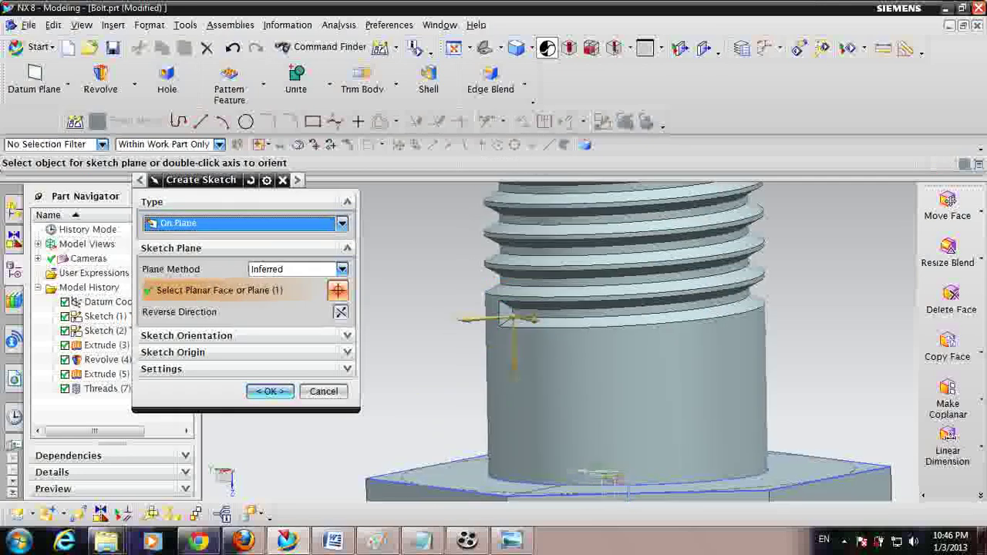
pyautogui.click(270, 391)
pyautogui.click(604, 121)
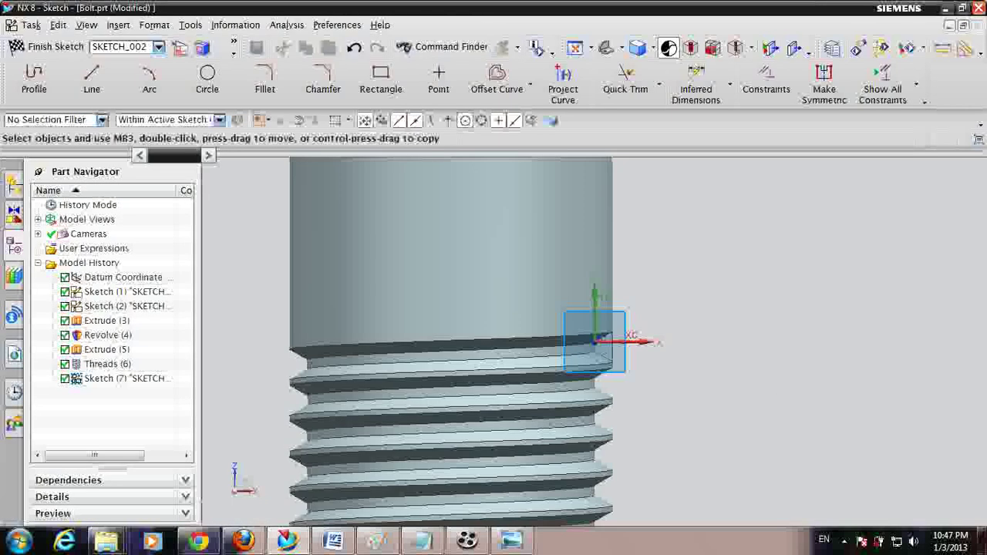
# Step: Project the four edges of the groove's end face into the sketch and finish the sketch
pyautogui.click(563, 84)
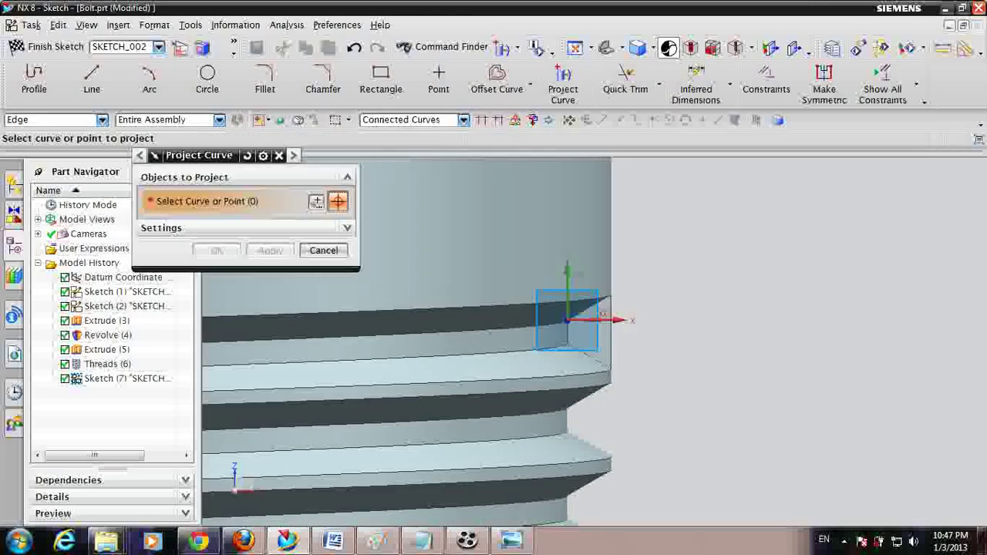
pyautogui.scroll(3, 571, 340)
pyautogui.click(564, 343)
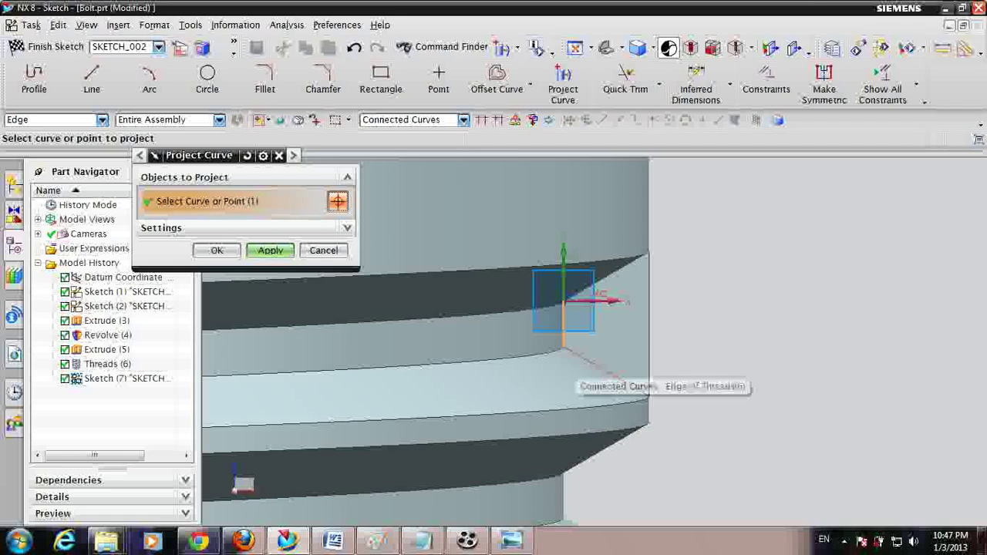
pyautogui.click(648, 357)
pyautogui.scroll(3, 641, 288)
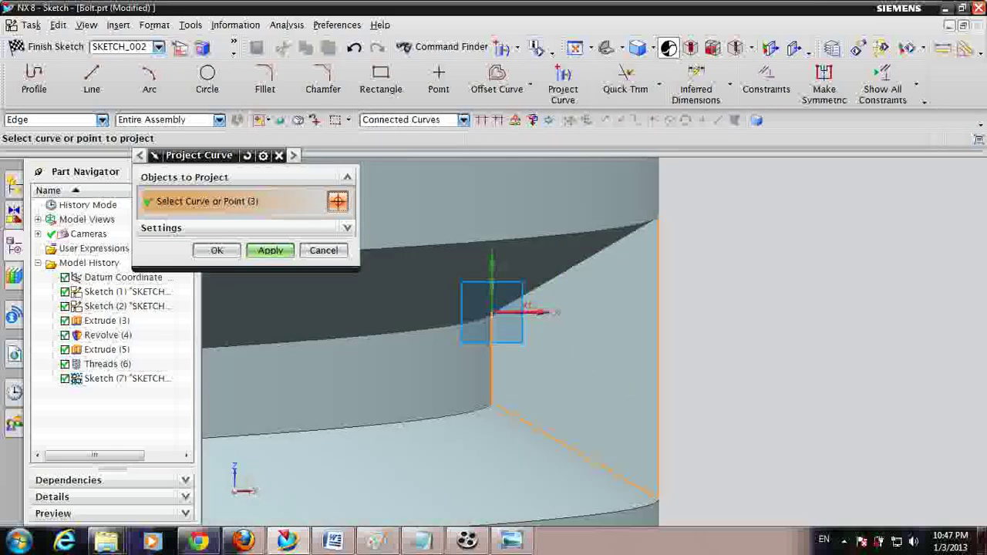
pyautogui.moveTo(531, 293); pyautogui.dragTo(551, 279, button='middle')
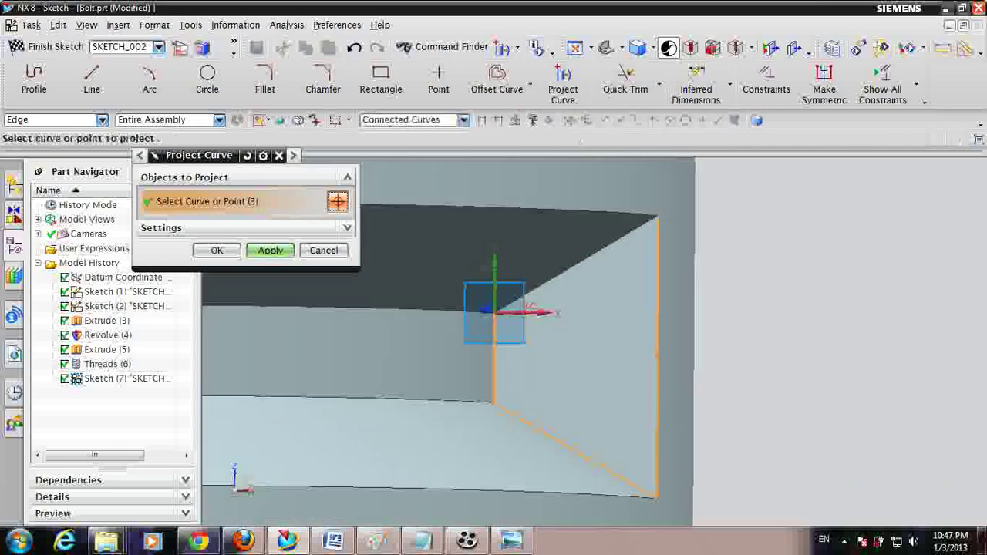
pyautogui.click(577, 264)
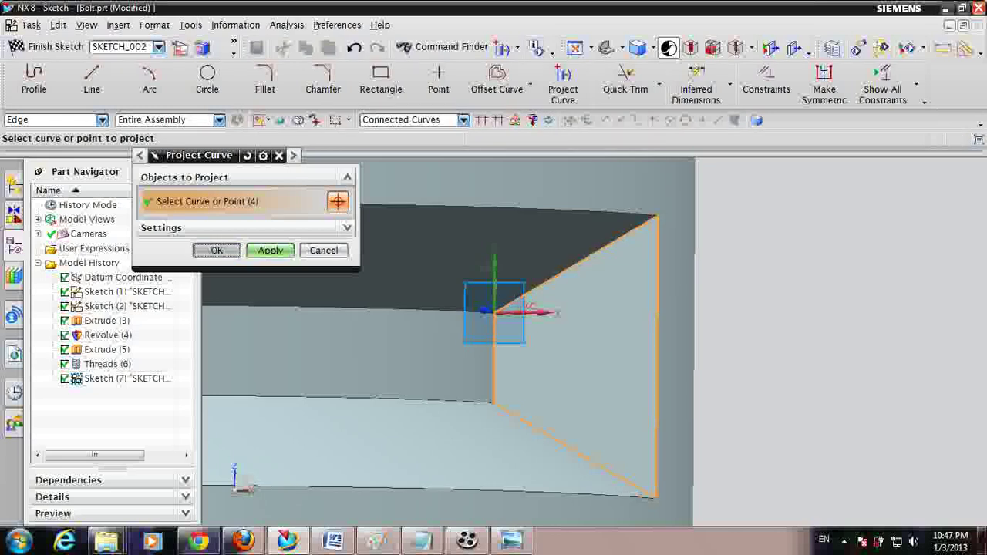
pyautogui.middleClick(616, 330)
pyautogui.scroll(-7, 616, 329)
pyautogui.click(46, 46)
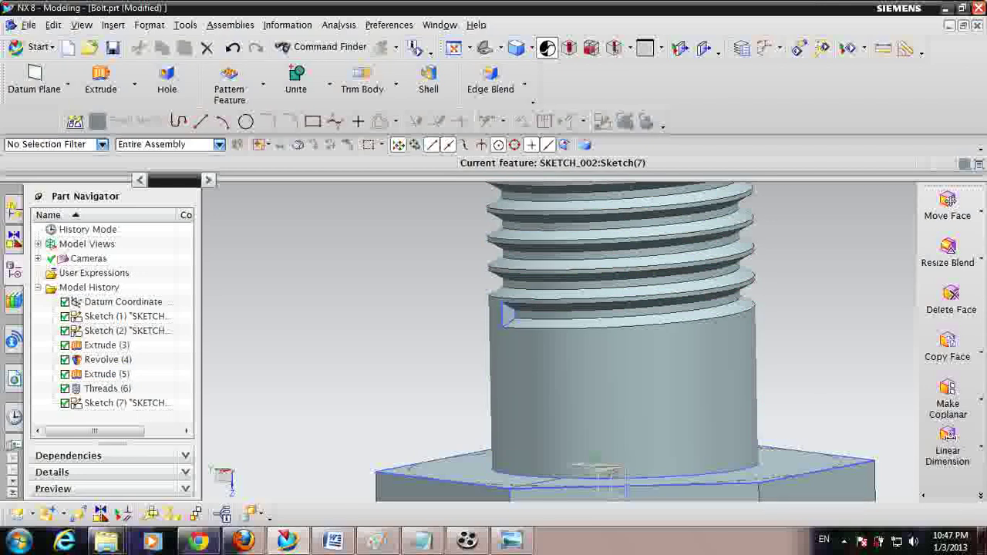
# Step: Extrude the projected groove profile 60 mm in the reversed direction, subtracting it from the threaded shank to run the groove out
pyautogui.click(100, 78)
pyautogui.scroll(5, 569, 313)
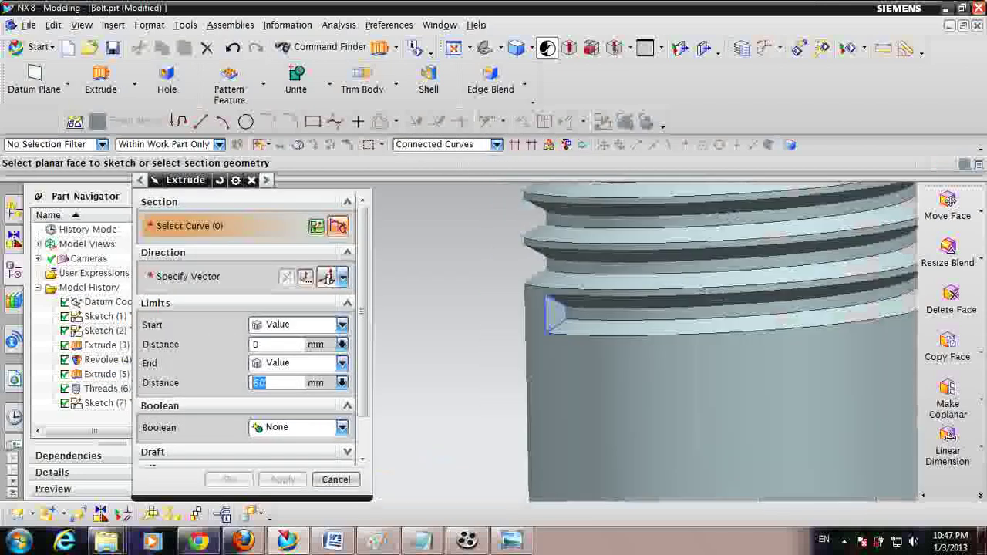
pyautogui.click(569, 314)
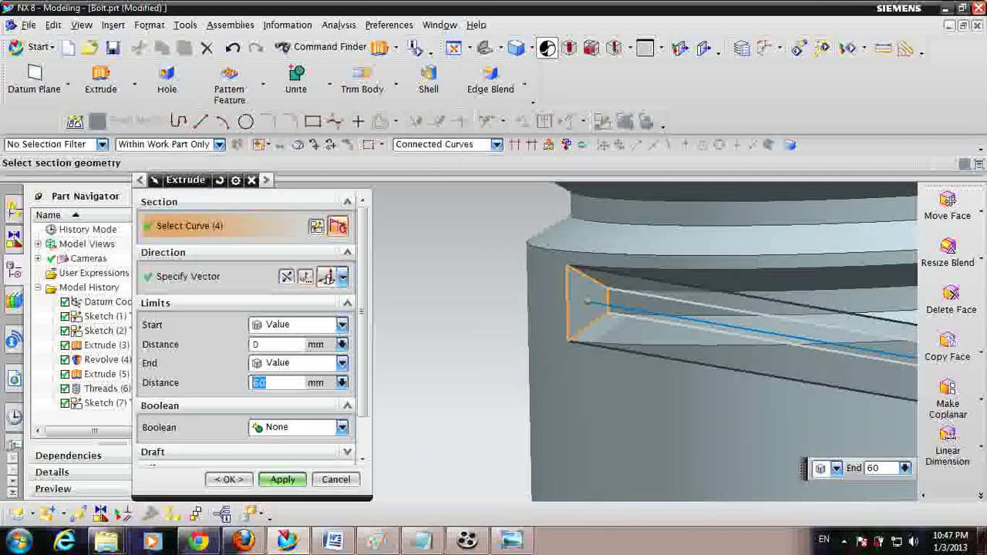
pyautogui.click(286, 276)
pyautogui.scroll(-3, 451, 331)
pyautogui.scroll(-2, 247, 331)
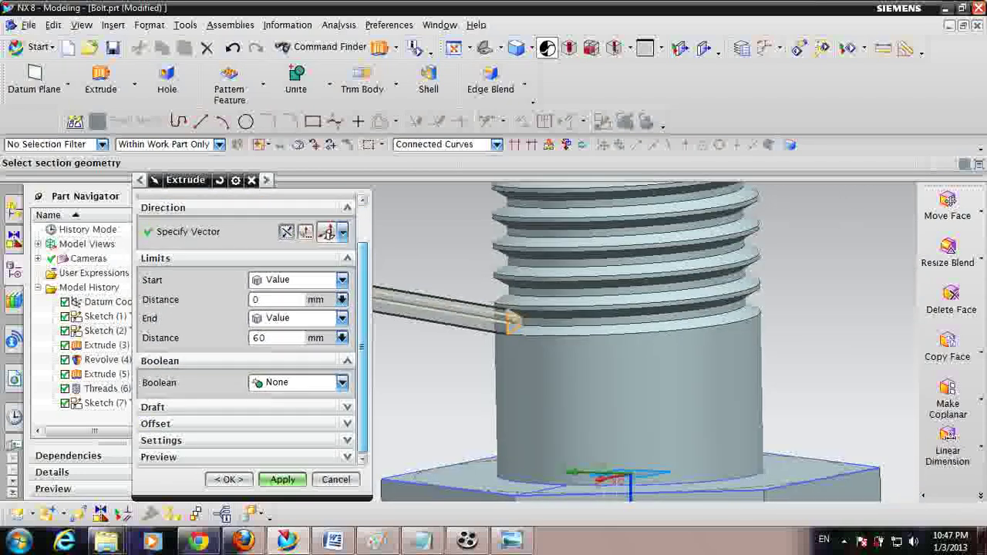
pyautogui.click(341, 382)
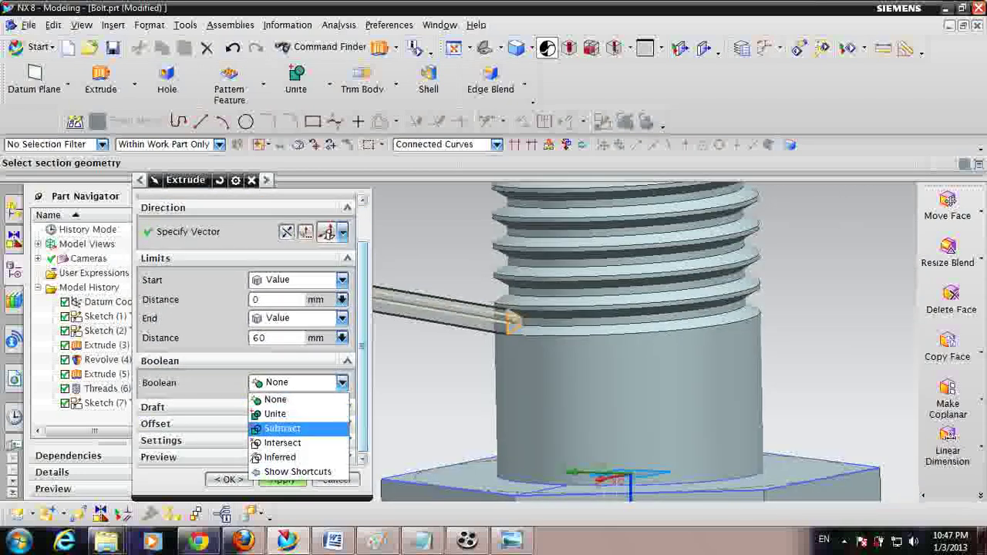
pyautogui.click(283, 429)
pyautogui.click(601, 401)
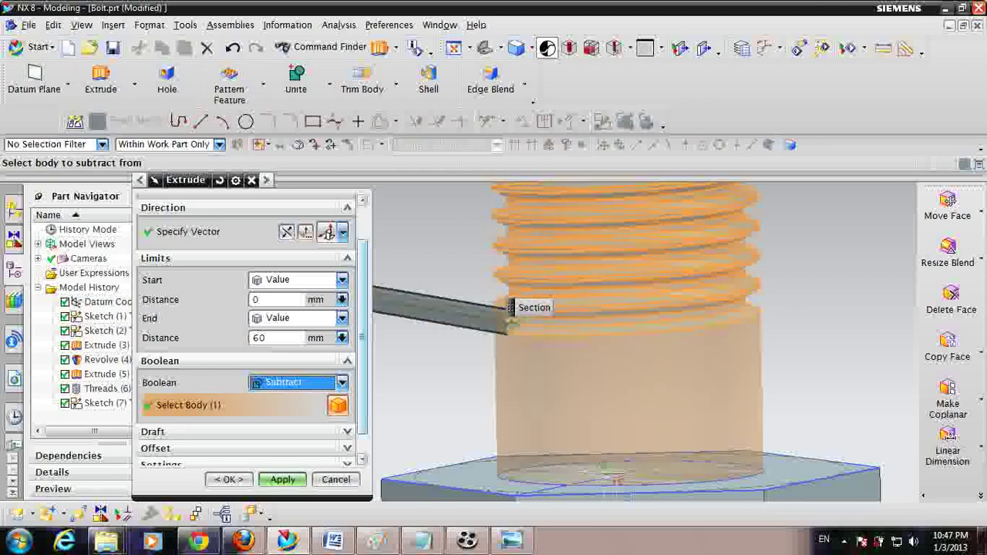
pyautogui.scroll(-1, 246, 331)
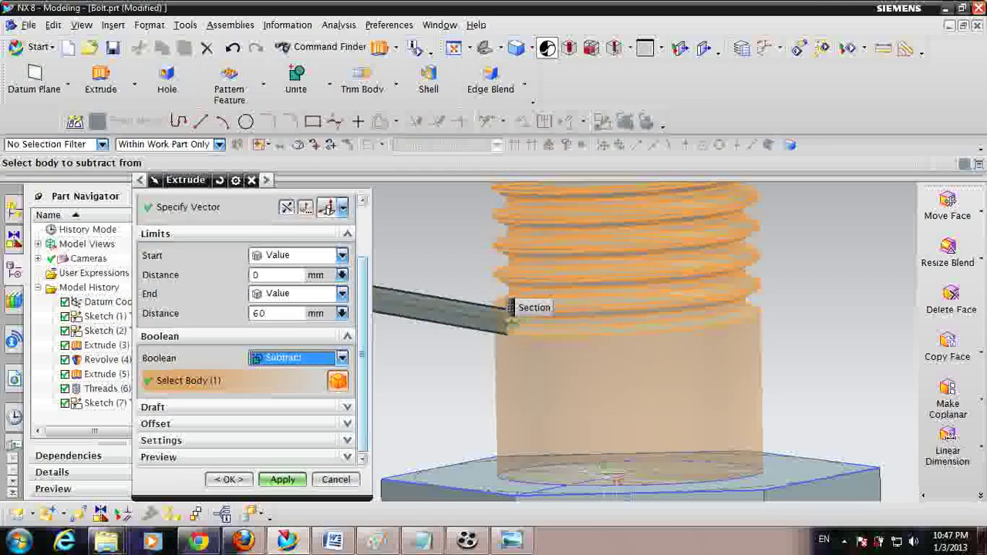
pyautogui.click(282, 479)
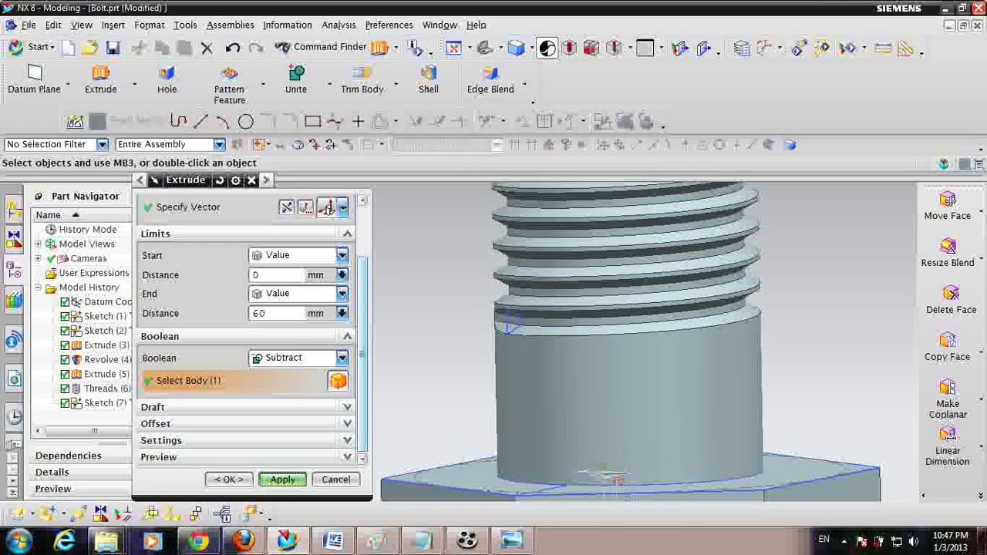
pyautogui.click(251, 180)
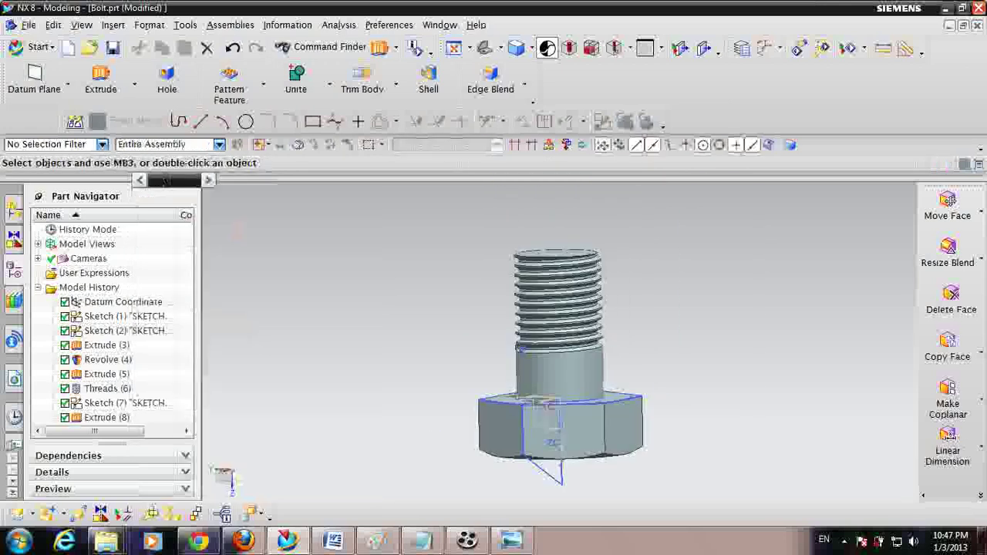
# Step: Inspect the bolt from several sides, checking the thread run-out near the head and the chamfered head
pyautogui.moveTo(501, 324); pyautogui.dragTo(558, 312, button='middle')
pyautogui.scroll(3, 570, 343)
pyautogui.scroll(-2, 570, 344)
pyautogui.moveTo(549, 376); pyautogui.dragTo(564, 424, button='middle')
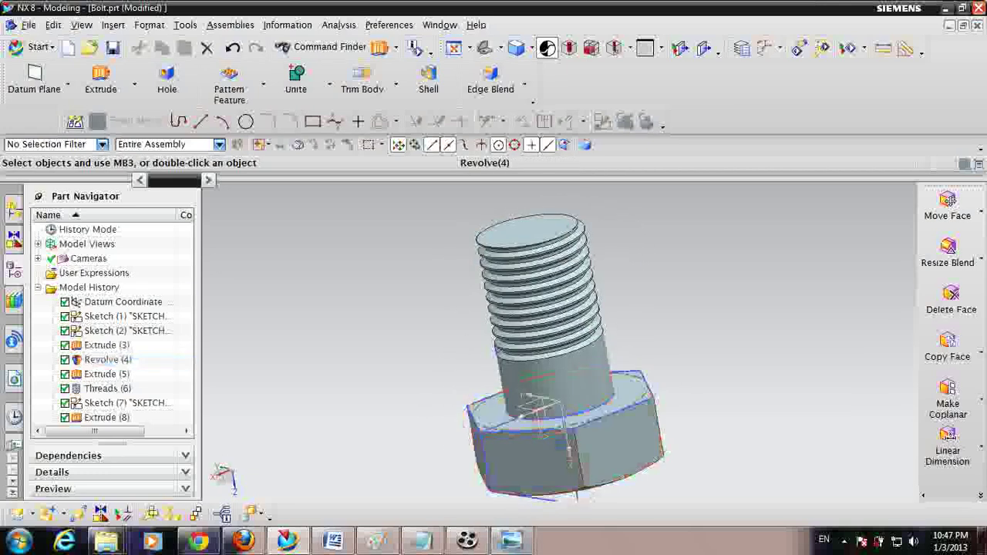
pyautogui.scroll(3, 497, 379)
pyautogui.scroll(-1, 497, 379)
pyautogui.moveTo(500, 379); pyautogui.dragTo(547, 309, button='middle')
pyautogui.moveTo(589, 409); pyautogui.dragTo(594, 425, button='middle')
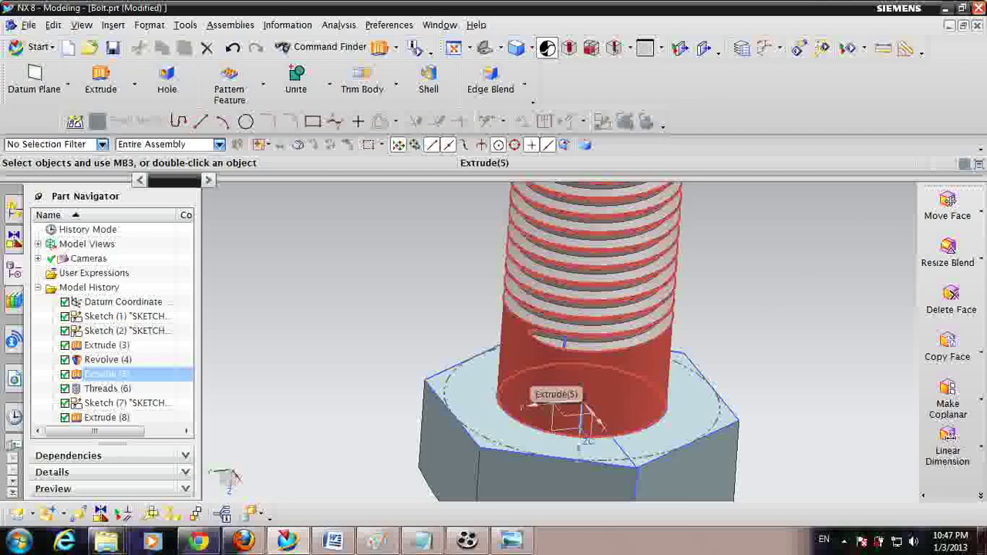
pyautogui.moveTo(590, 422); pyautogui.dragTo(548, 365, button='middle')
pyautogui.scroll(-3, 575, 408)
pyautogui.scroll(2, 548, 365)
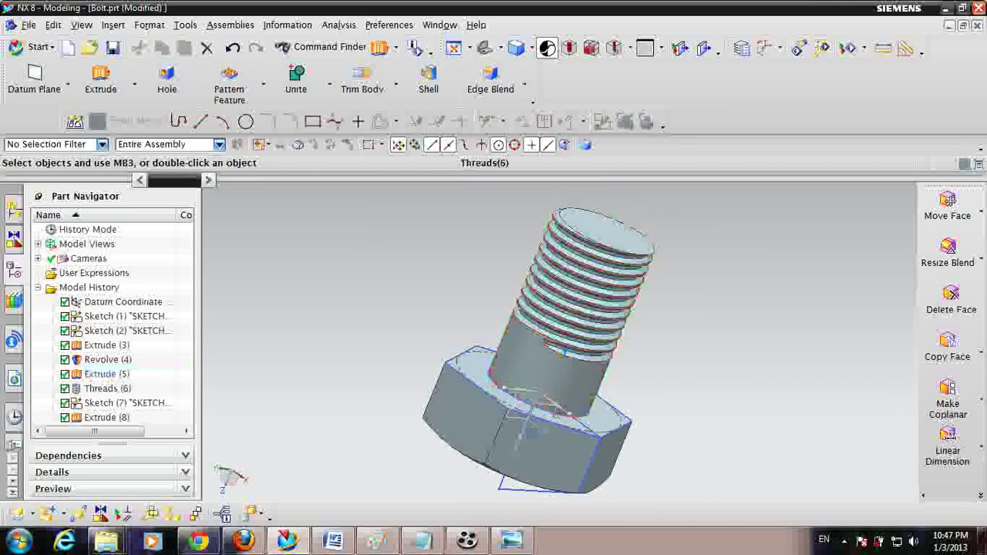
pyautogui.moveTo(524, 432); pyautogui.dragTo(605, 339, button='middle')
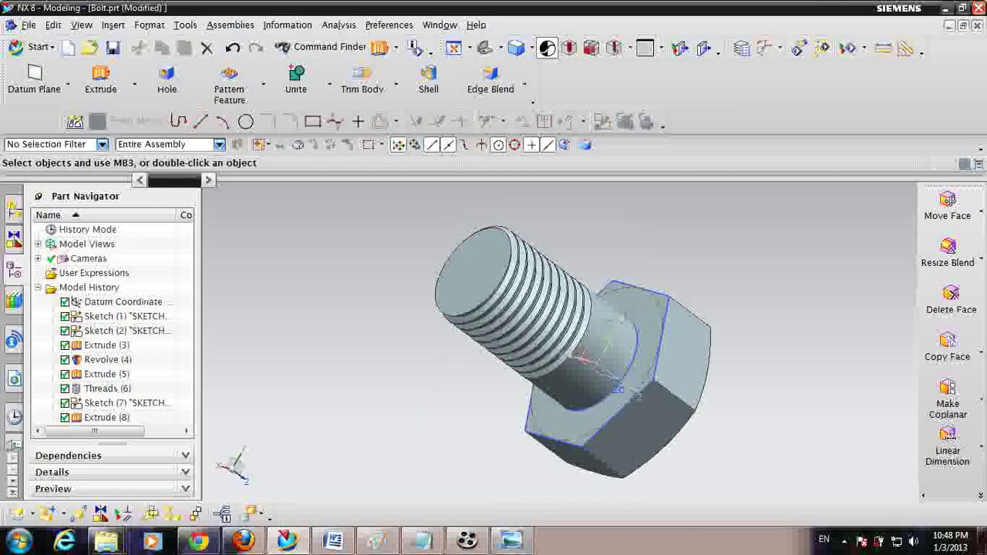
pyautogui.click(467, 541)
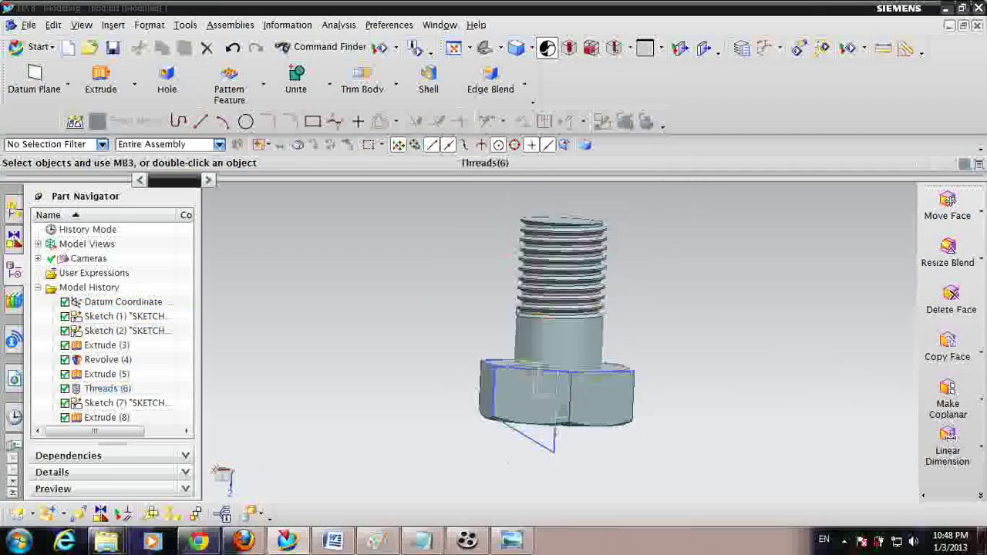
# Step: Hide all sketches and datum coordinate systems so only the bolt bodies are displayed
pyautogui.moveTo(532, 332)
pyautogui.mouseDown(button='middle')
pyautogui.moveTo(562, 390)
pyautogui.moveTo(551, 328)
pyautogui.mouseUp(button='middle')
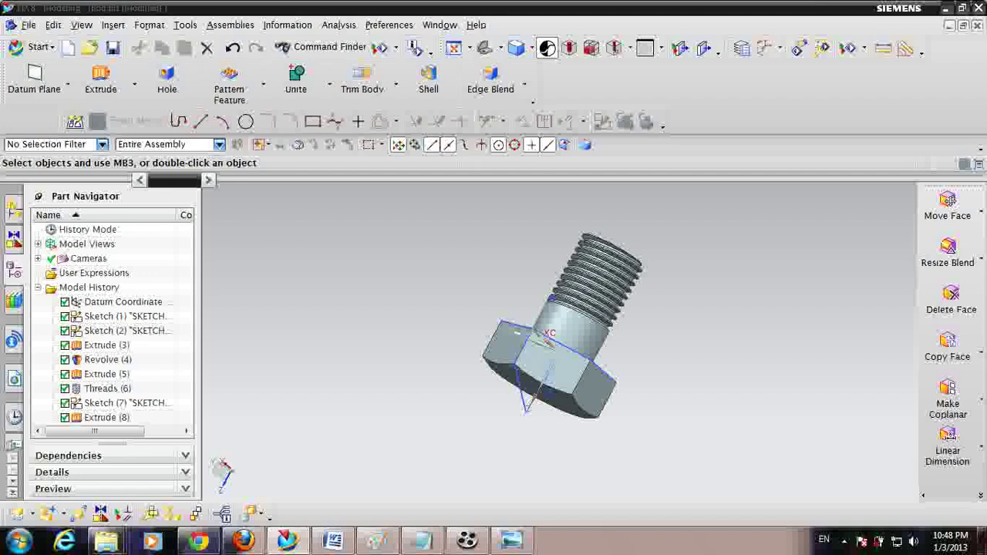
pyautogui.hotkey('ctrl', 'shift', 'k')
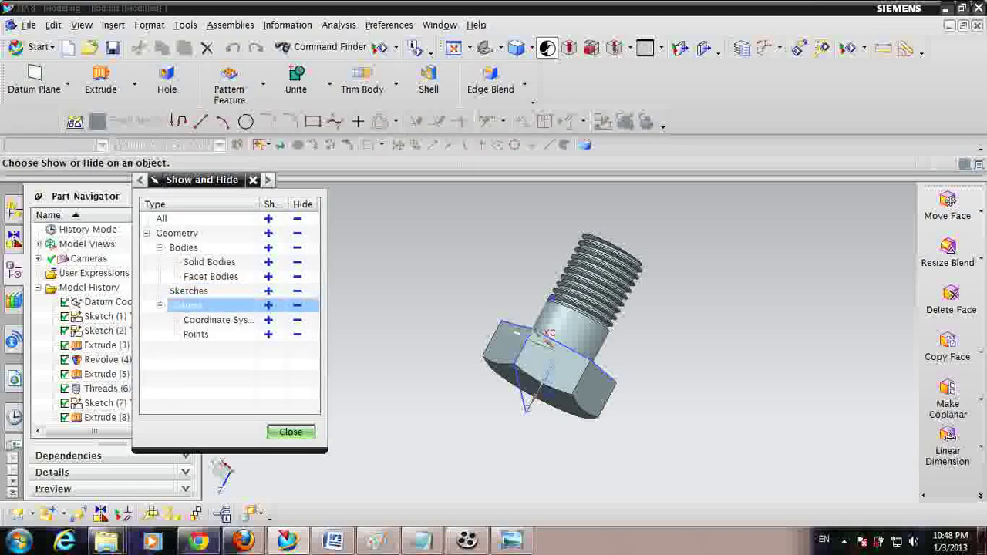
pyautogui.click(297, 291)
pyautogui.scroll(2, 549, 341)
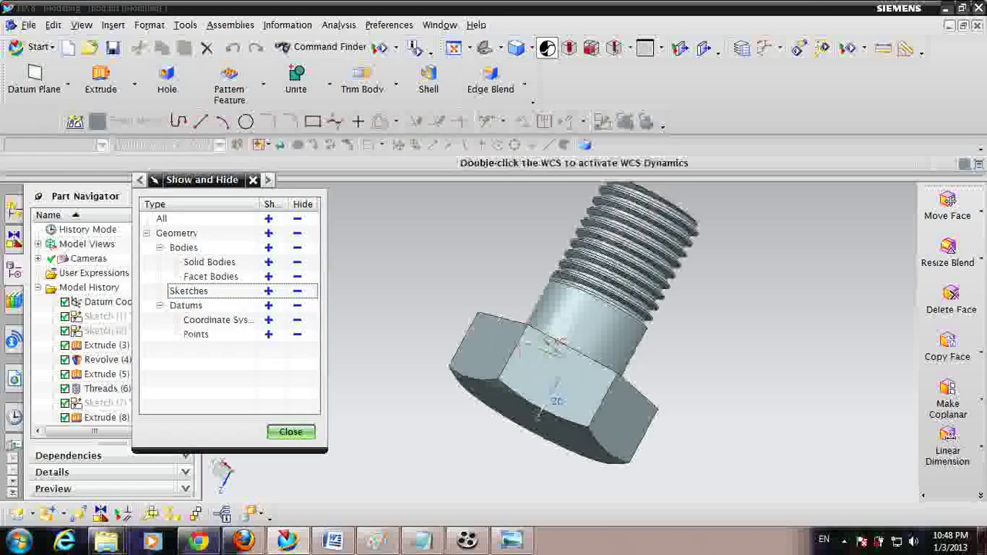
pyautogui.moveTo(549, 341); pyautogui.dragTo(552, 413, button='middle')
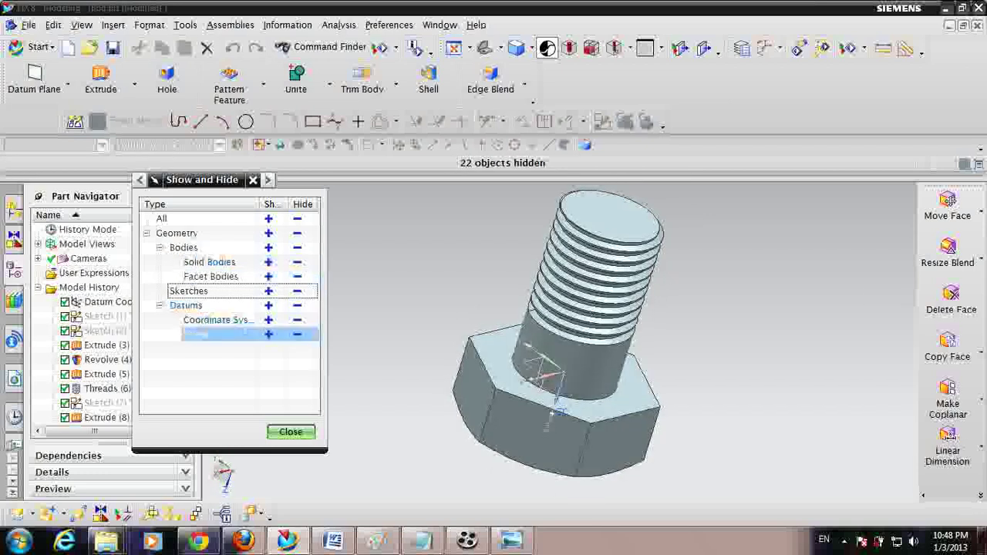
pyautogui.click(297, 334)
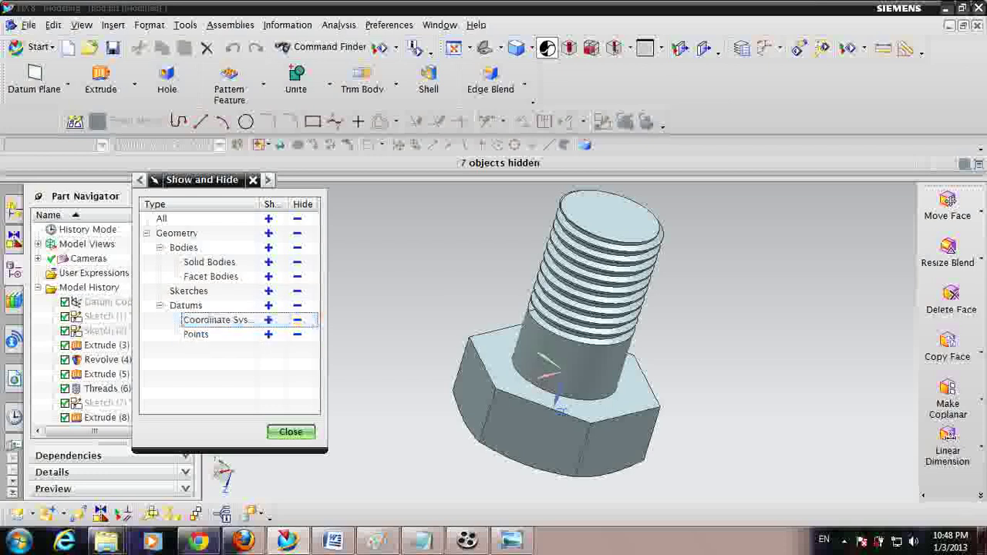
pyautogui.scroll(2, 711, 315)
pyautogui.scroll(-2, 676, 311)
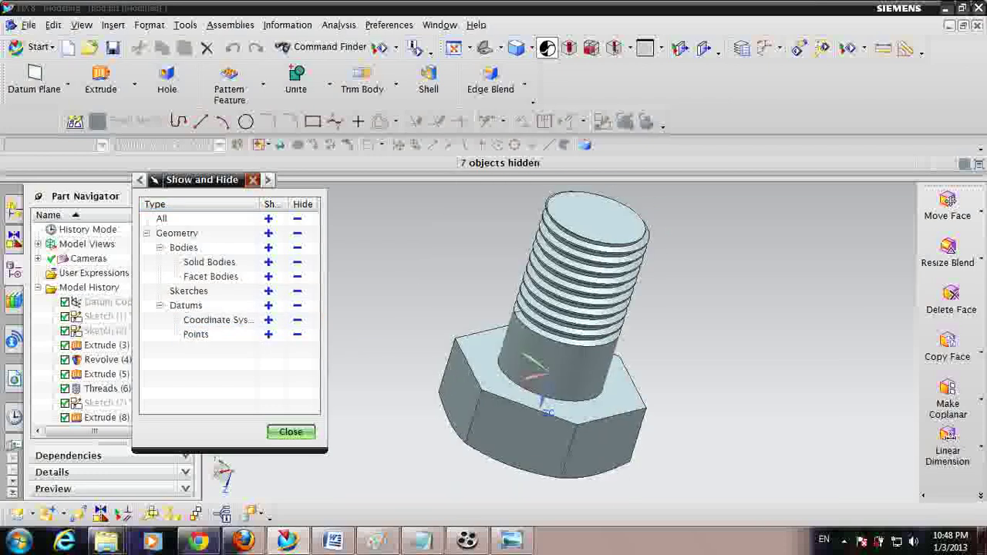
pyautogui.click(253, 179)
pyautogui.moveTo(570, 370); pyautogui.dragTo(594, 301, button='middle')
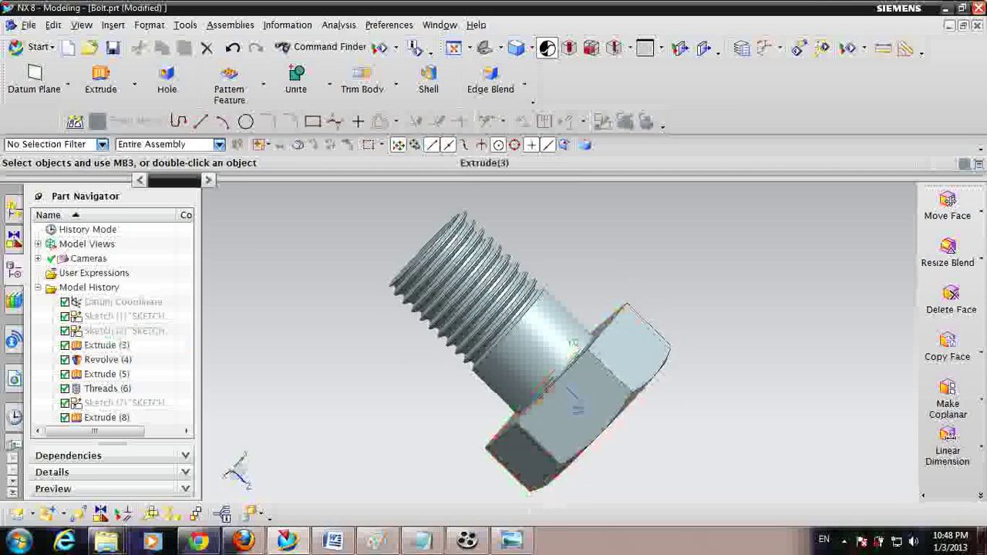
pyautogui.click(466, 539)
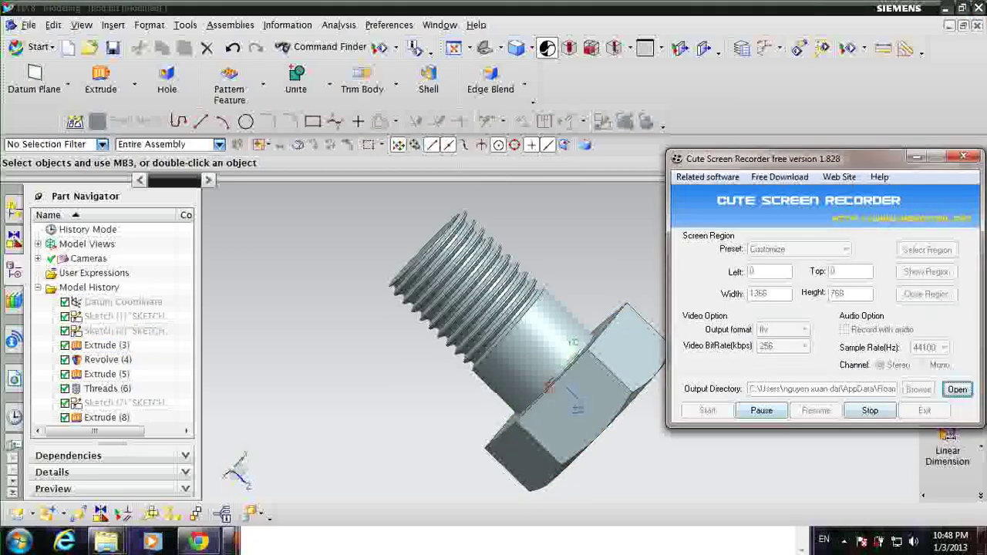